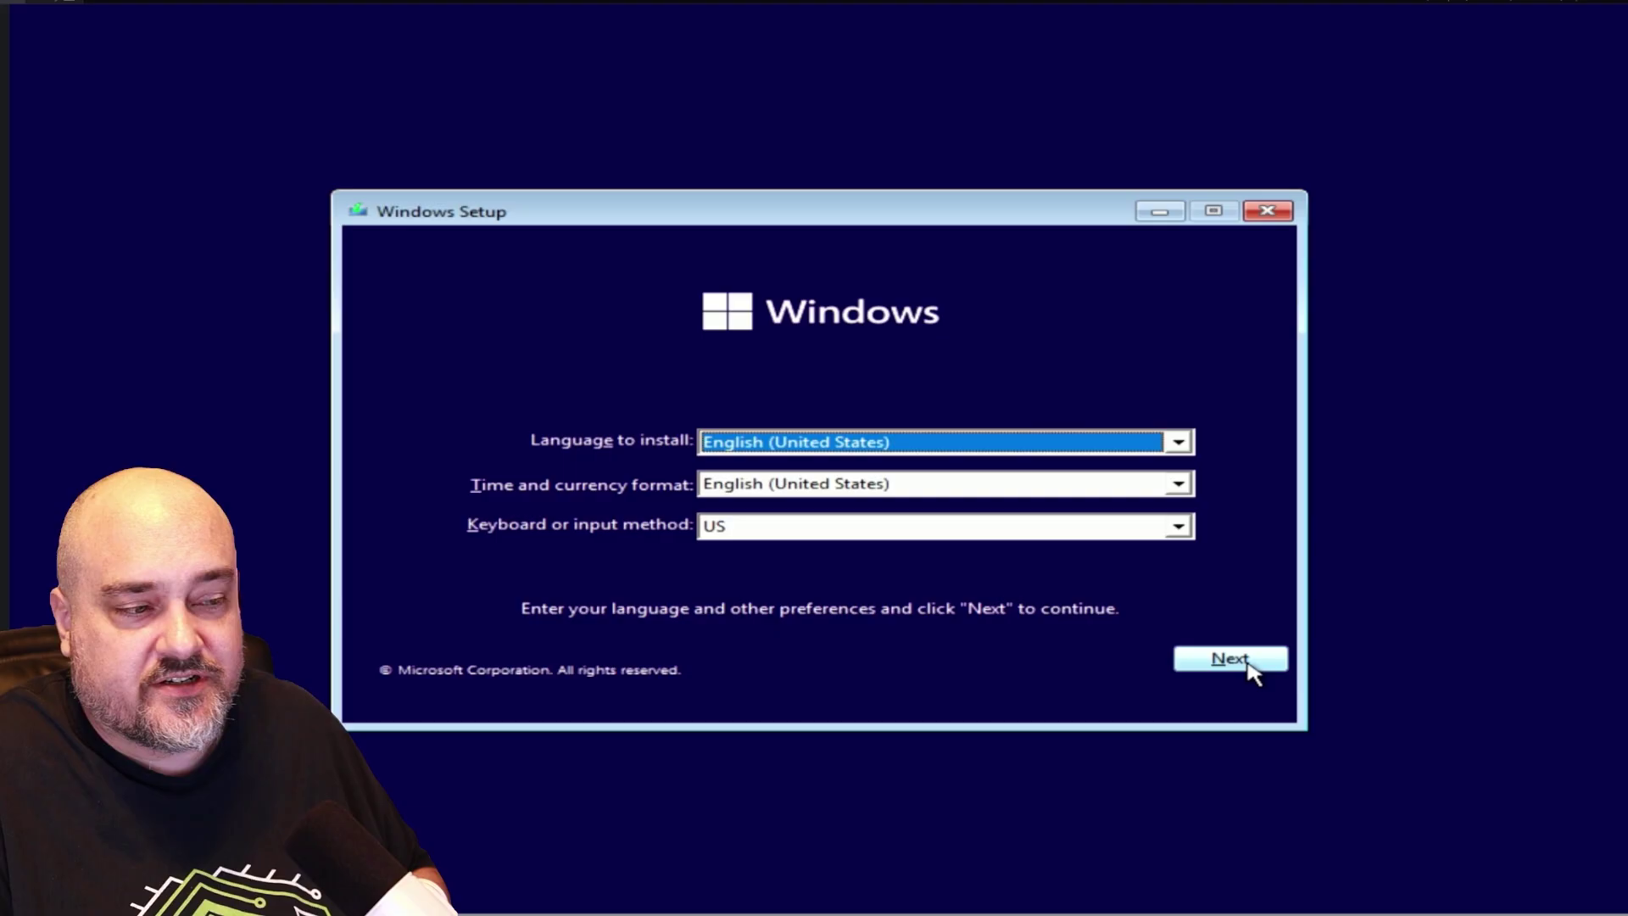
Keep the language defaults, skip the product key, pick Windows 11 Pro and accept the license.
{"action": "left_click", "coordinate": [1250, 671]}
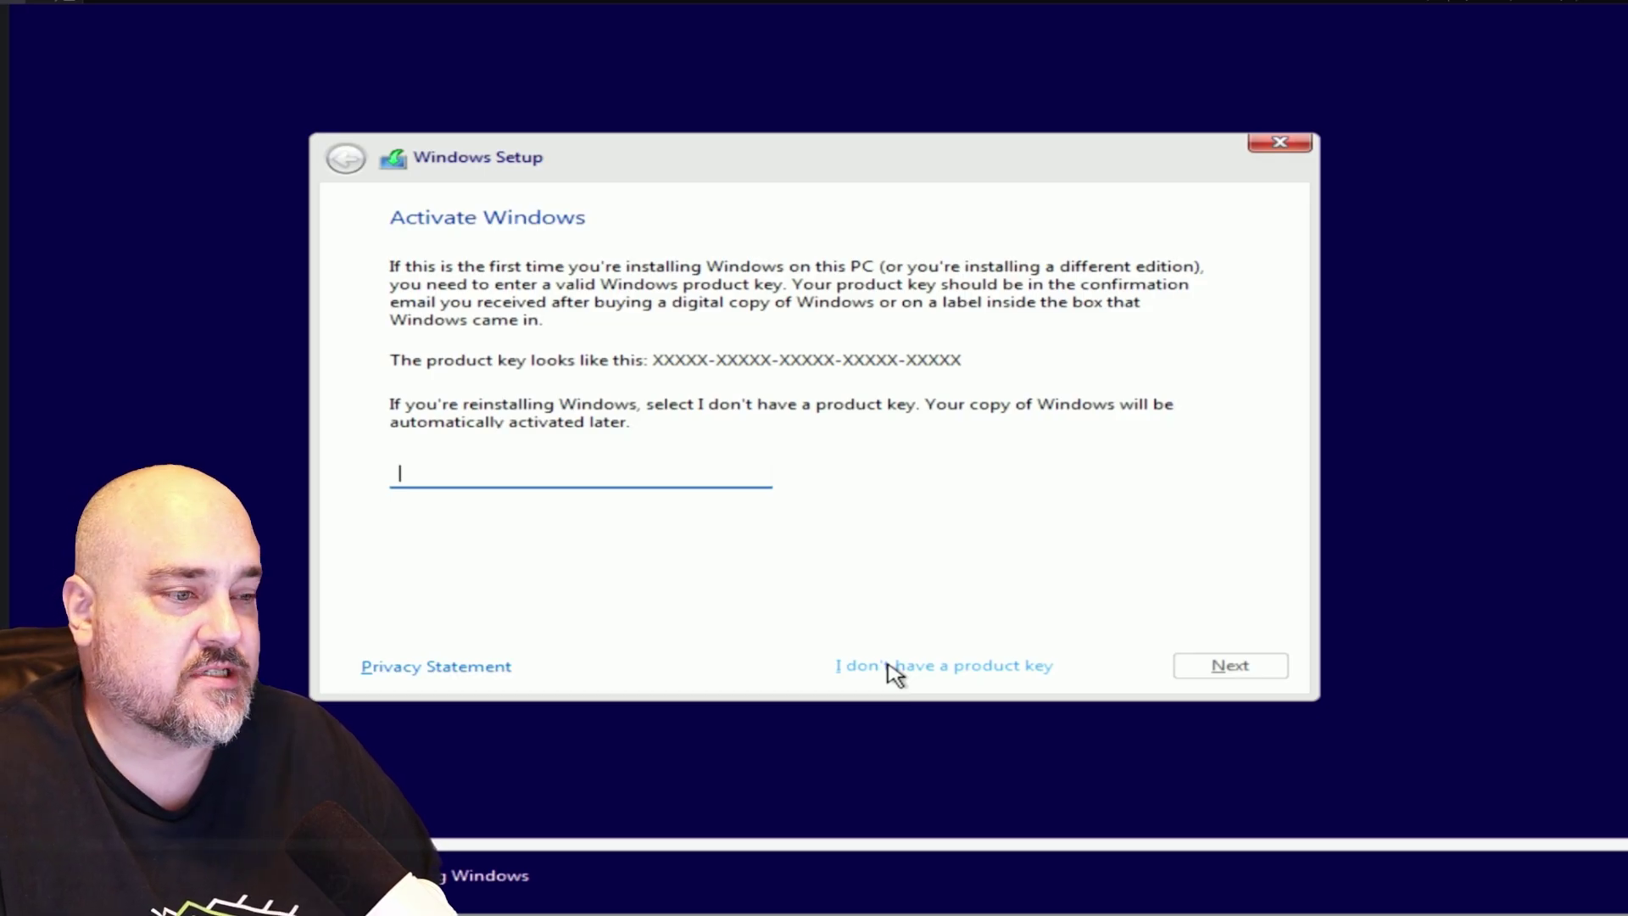
{"action": "left_click", "coordinate": [889, 668]}
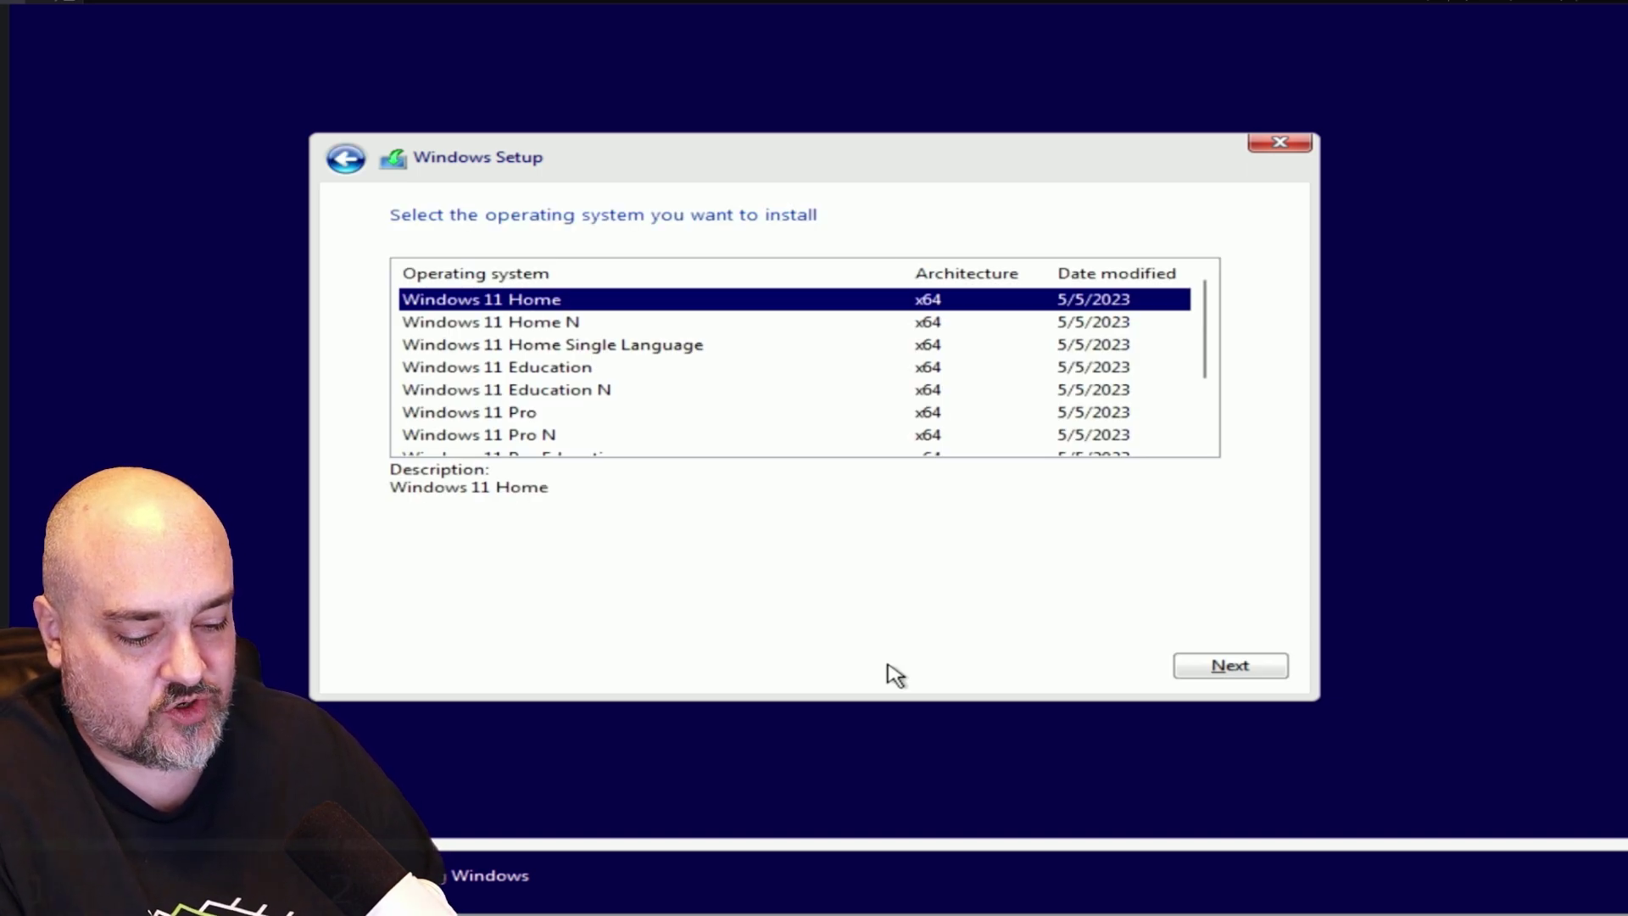
{"action": "key", "text": "Down"}
{"action": "key", "text": "Down"}
{"action": "key", "text": "Down"}
{"action": "key", "text": "Down"}
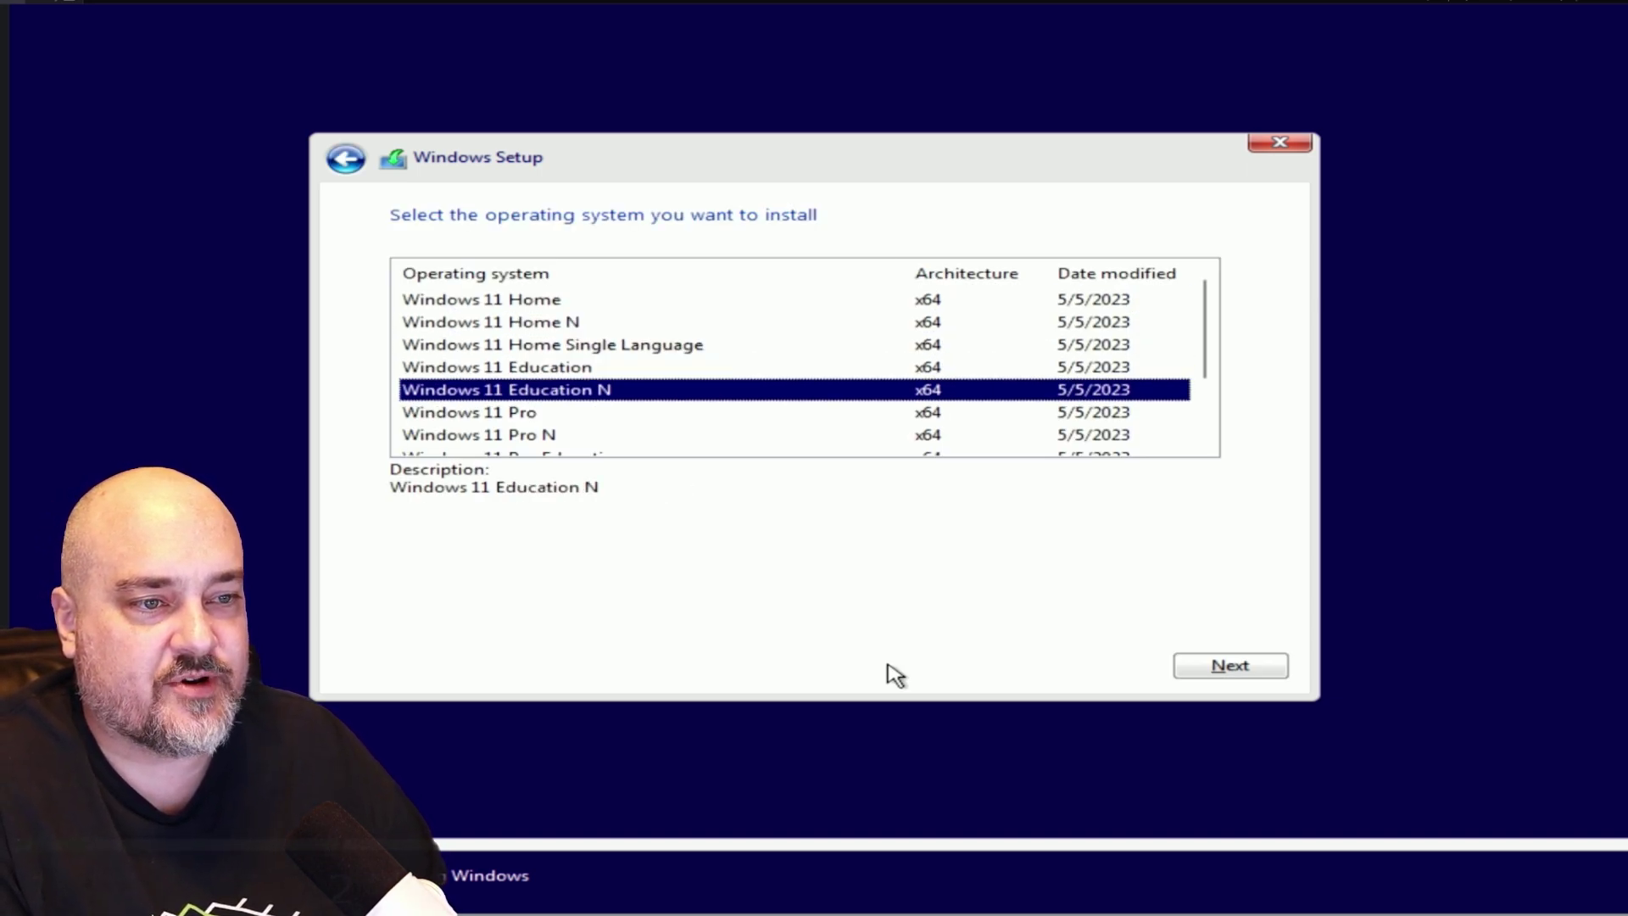
{"action": "key", "text": "Down"}
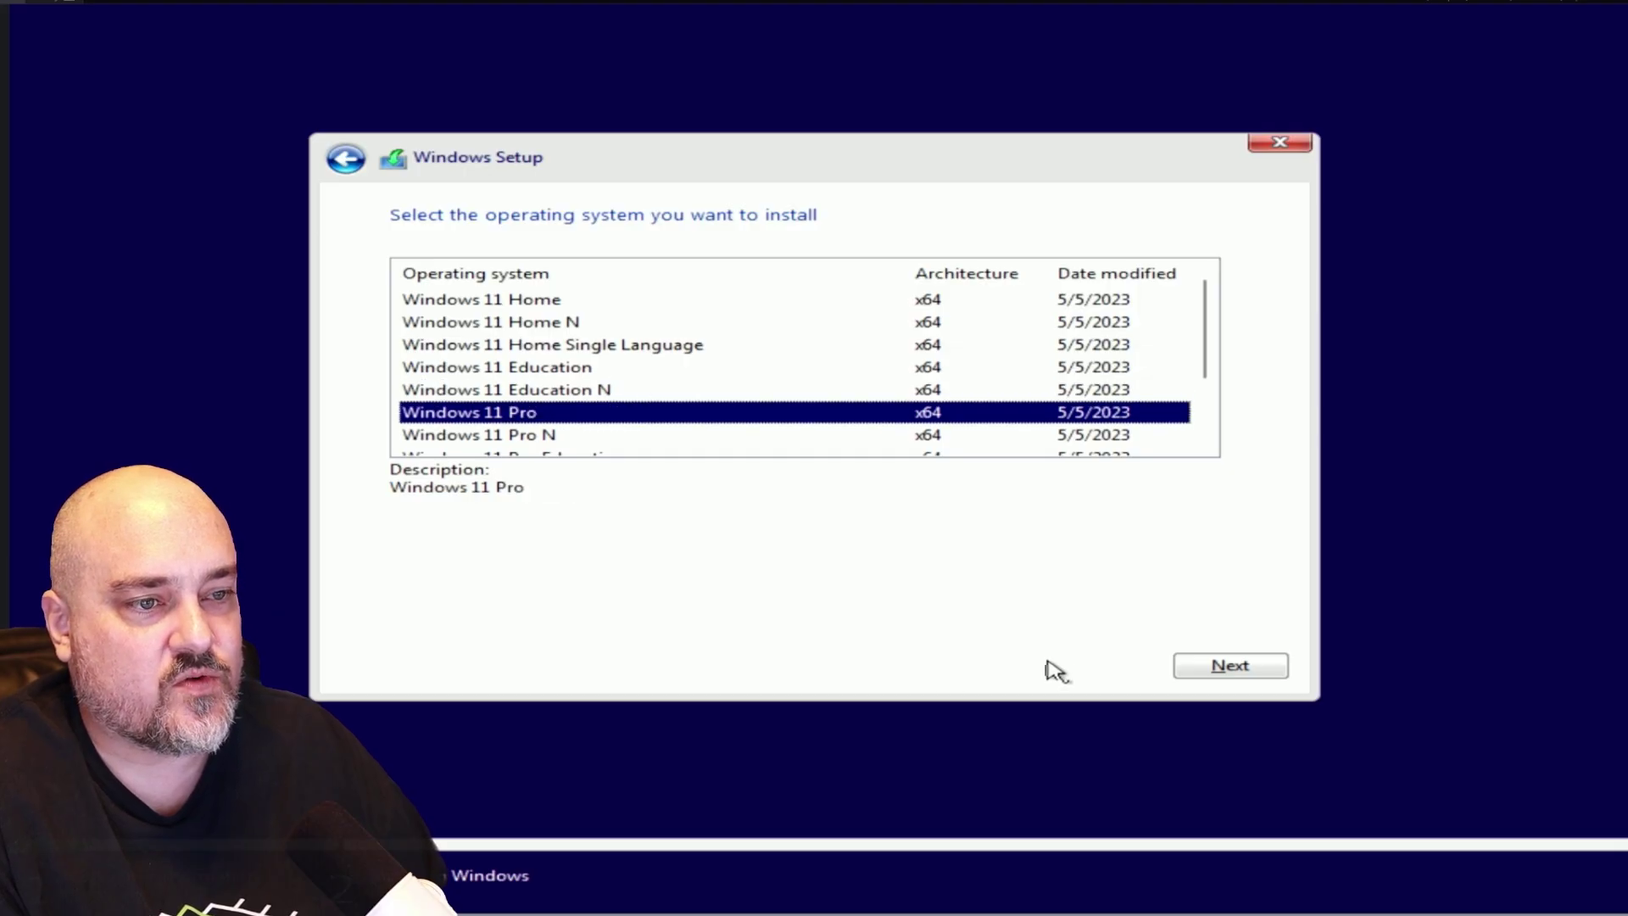
{"action": "key", "text": "Return"}
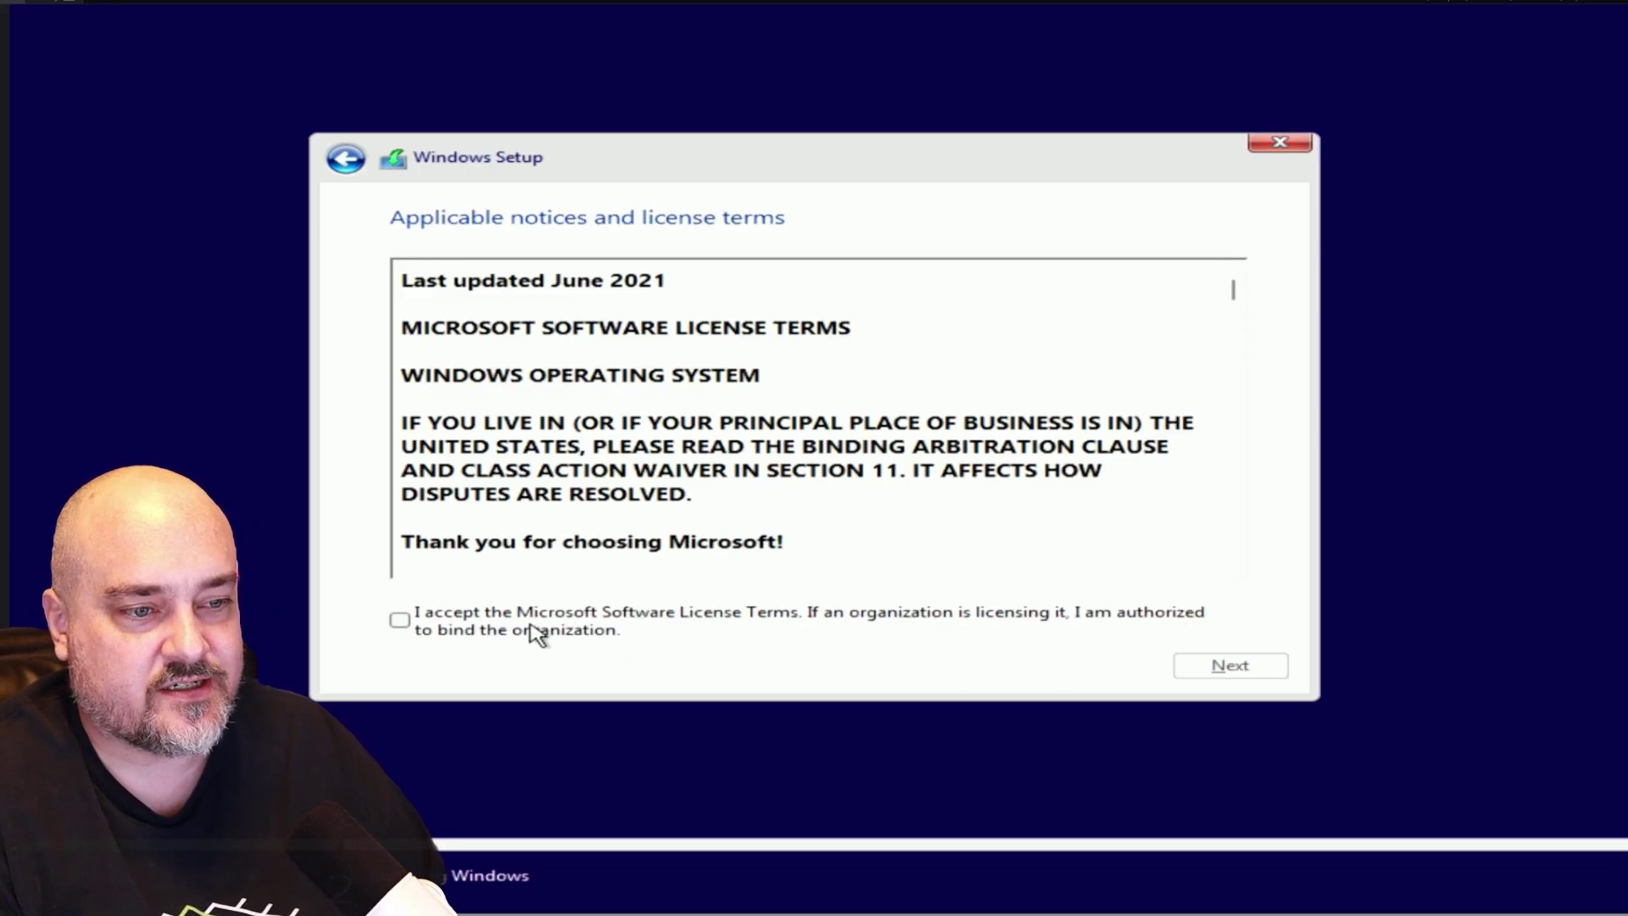
{"action": "left_click", "coordinate": [534, 634]}
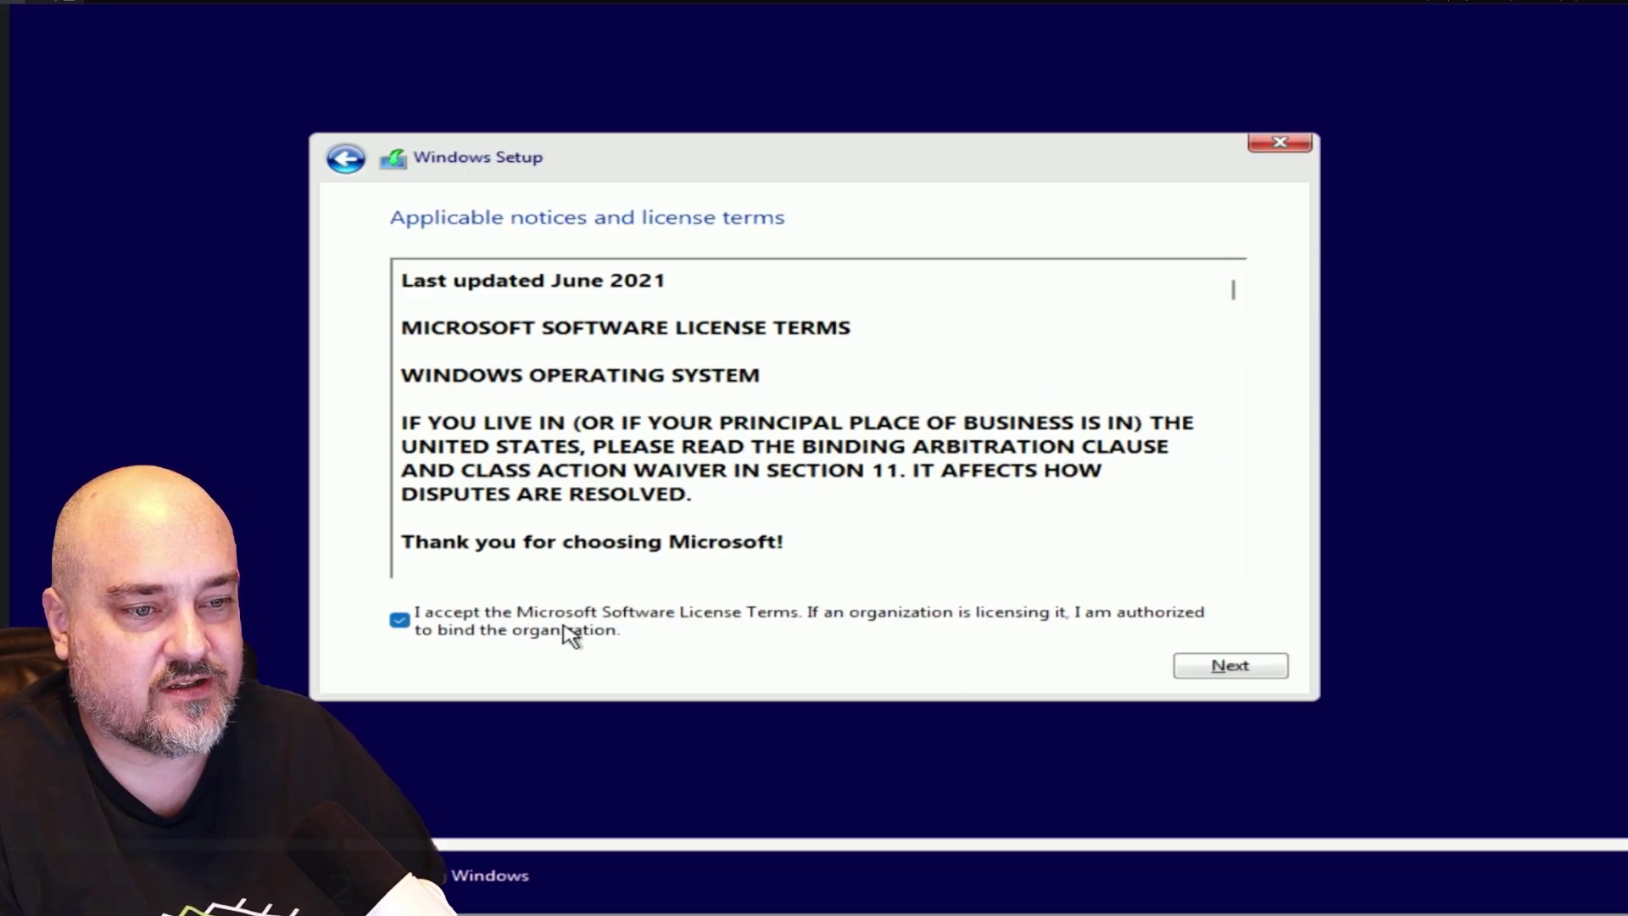
{"action": "left_click", "coordinate": [1208, 670]}
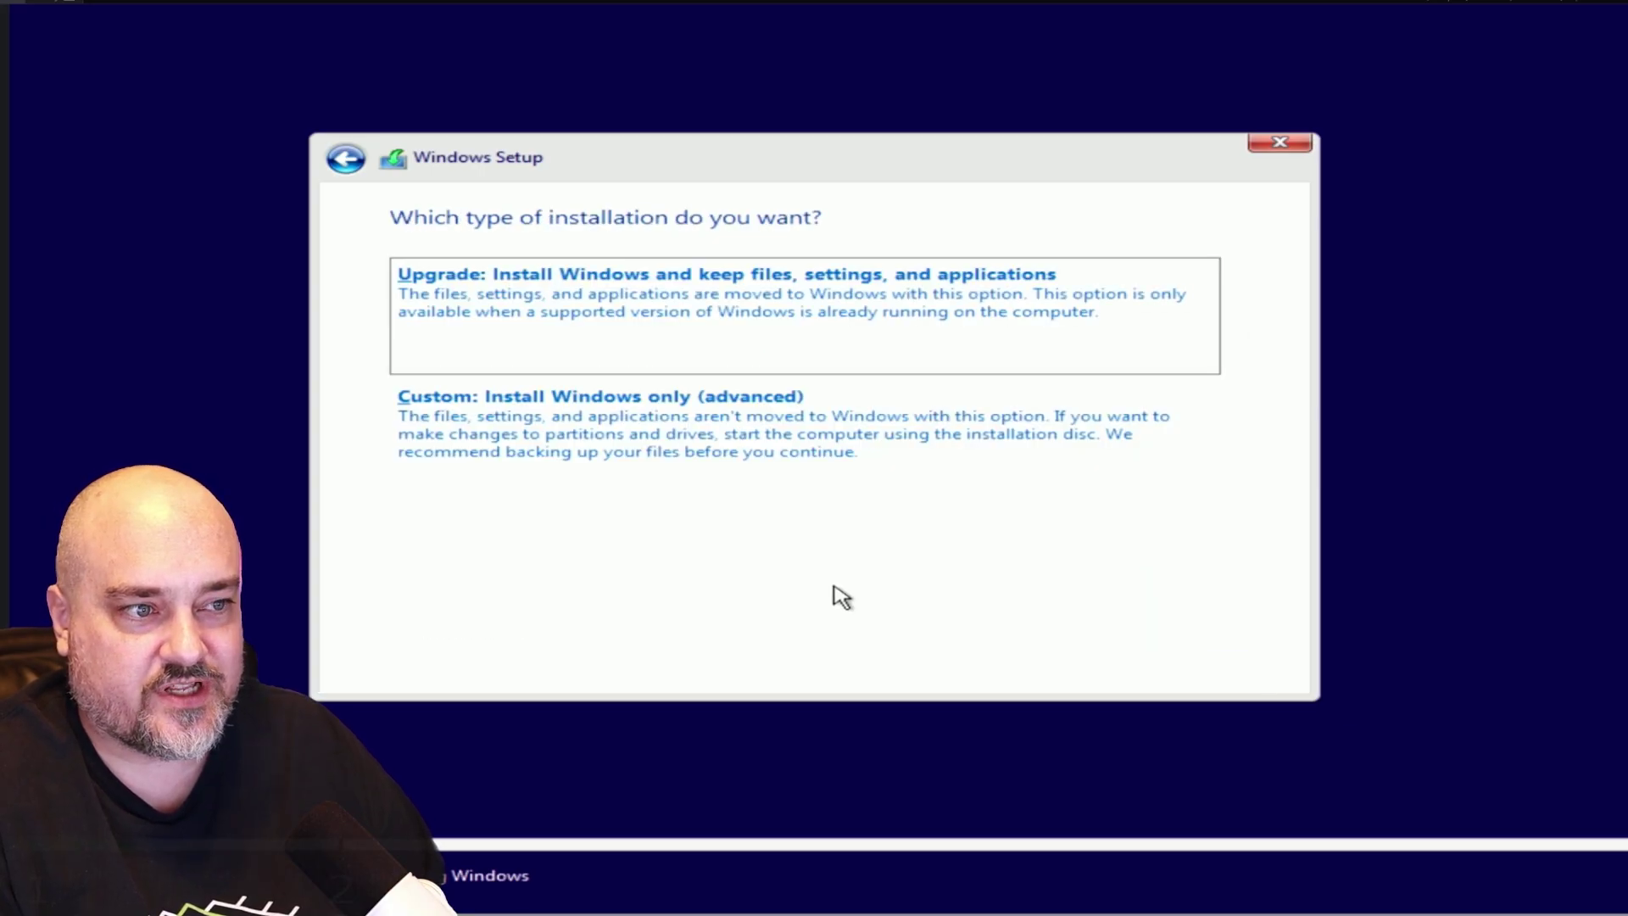
Choose a custom install and install Windows onto Drive 2 Unallocated Space.
{"action": "left_click", "coordinate": [739, 437]}
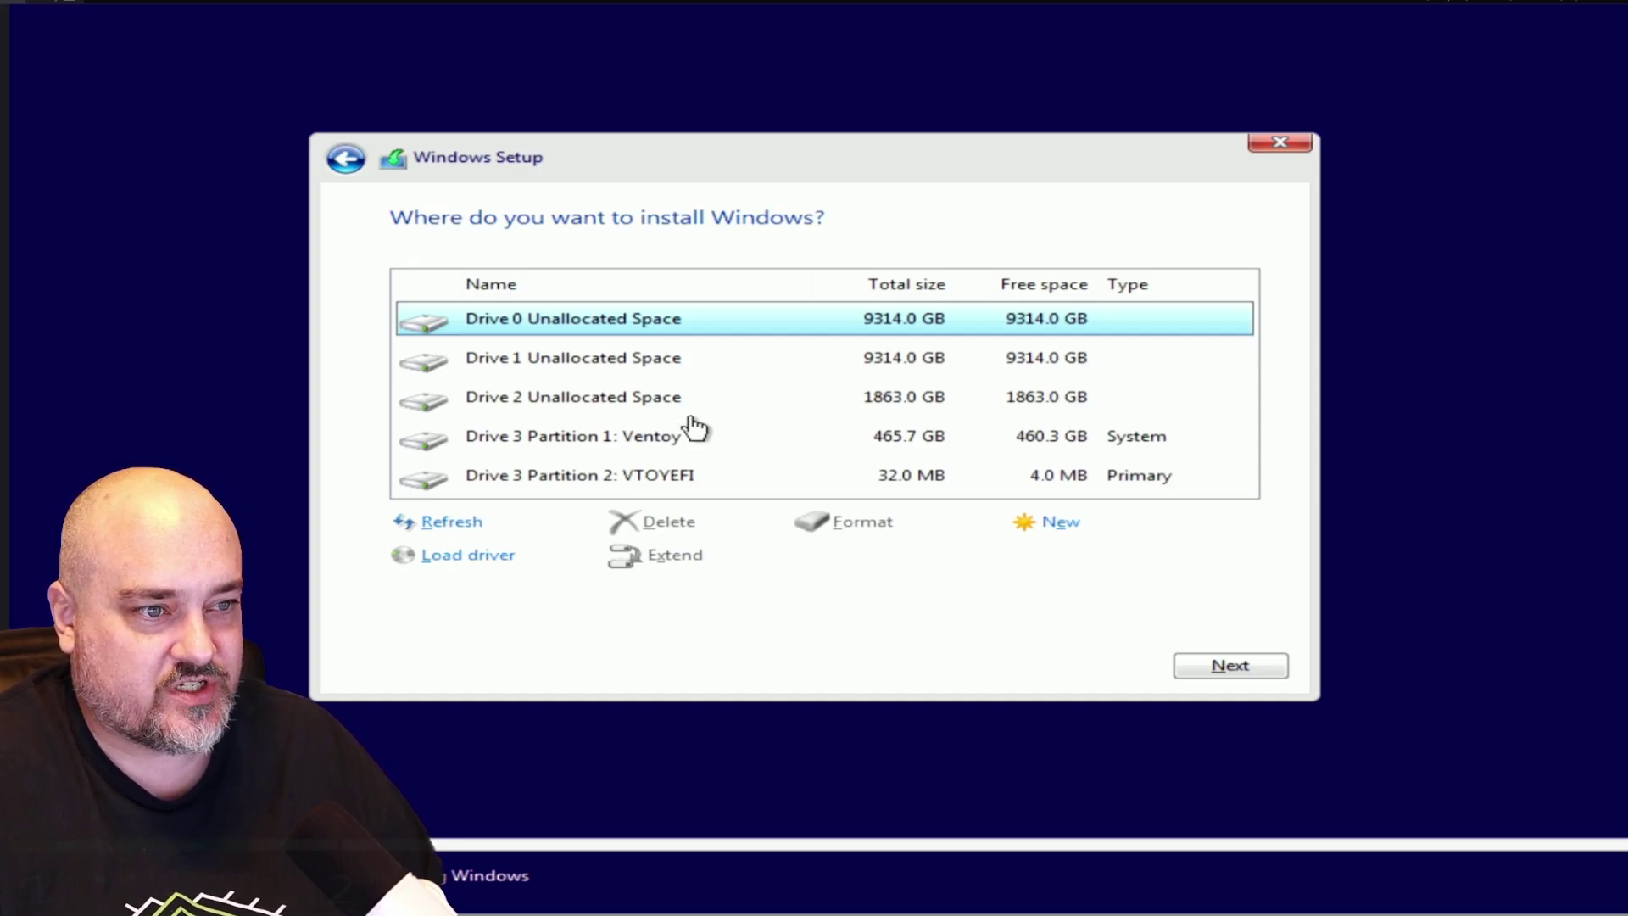
{"action": "left_click", "coordinate": [687, 405]}
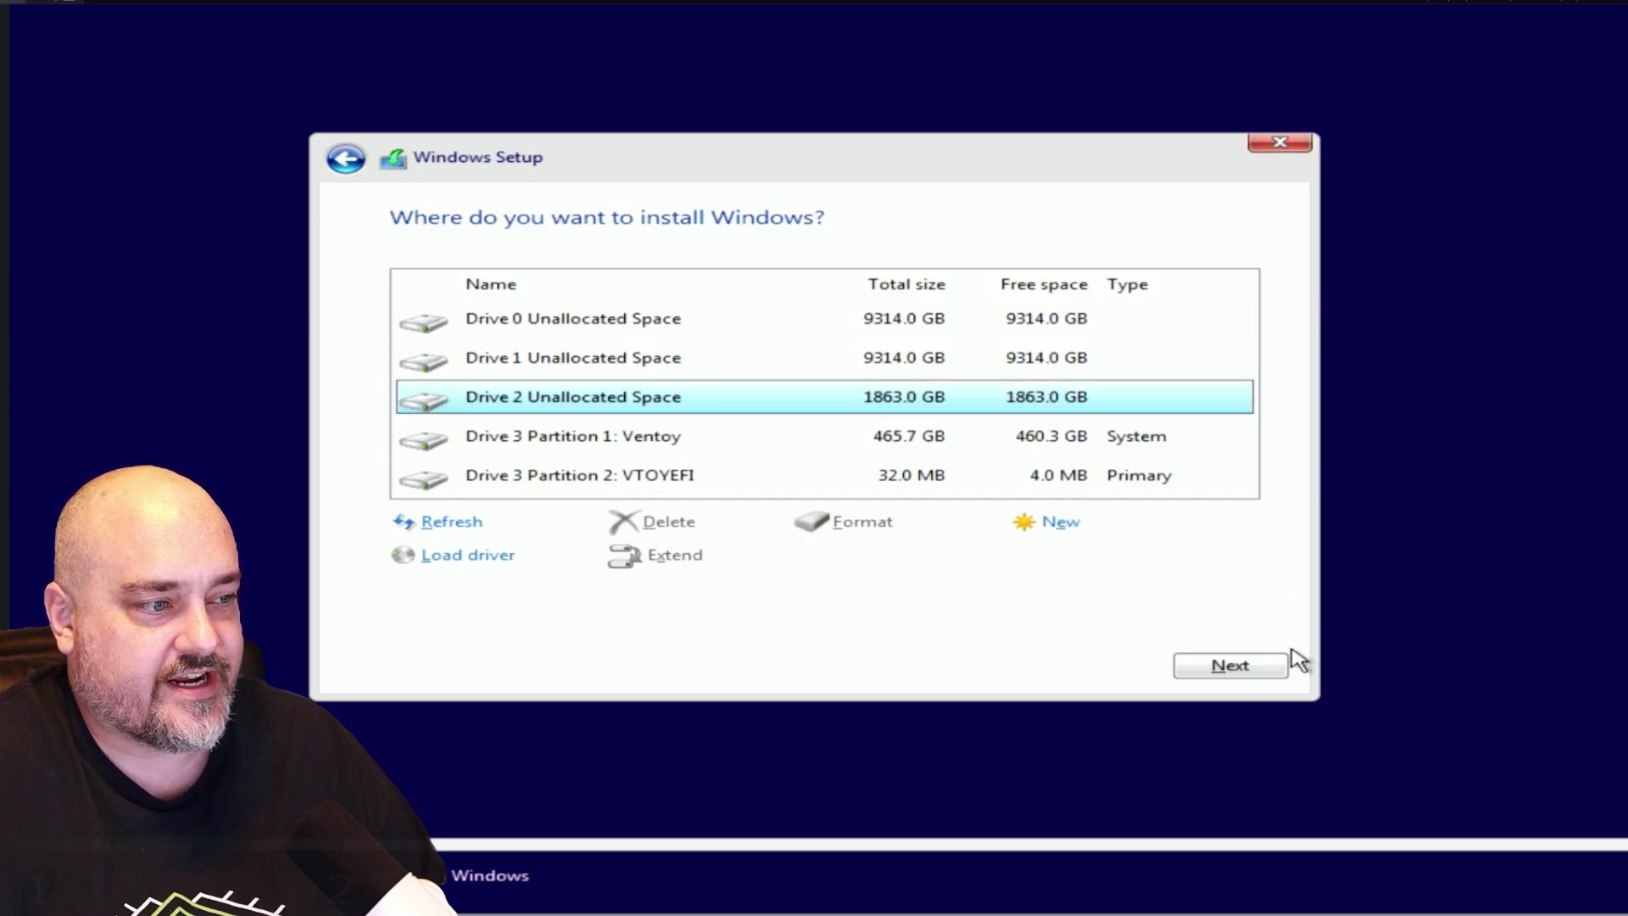
{"action": "left_click", "coordinate": [1228, 667]}
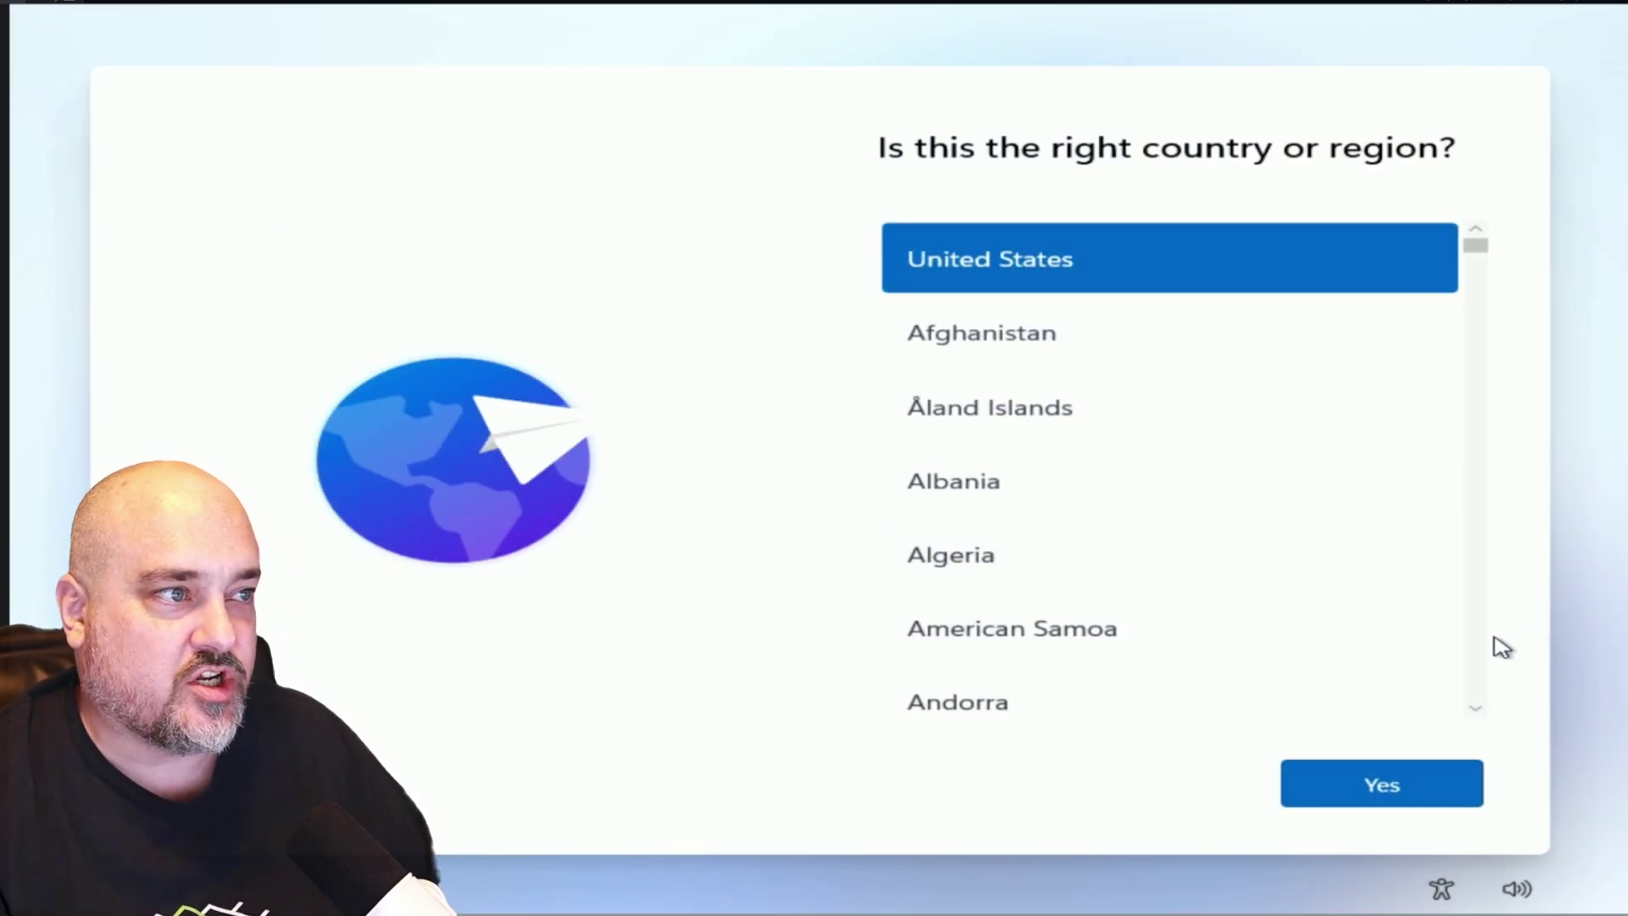
Accept United States and the US keyboard layout, skipping a second layout.
{"action": "left_click", "coordinate": [1377, 789]}
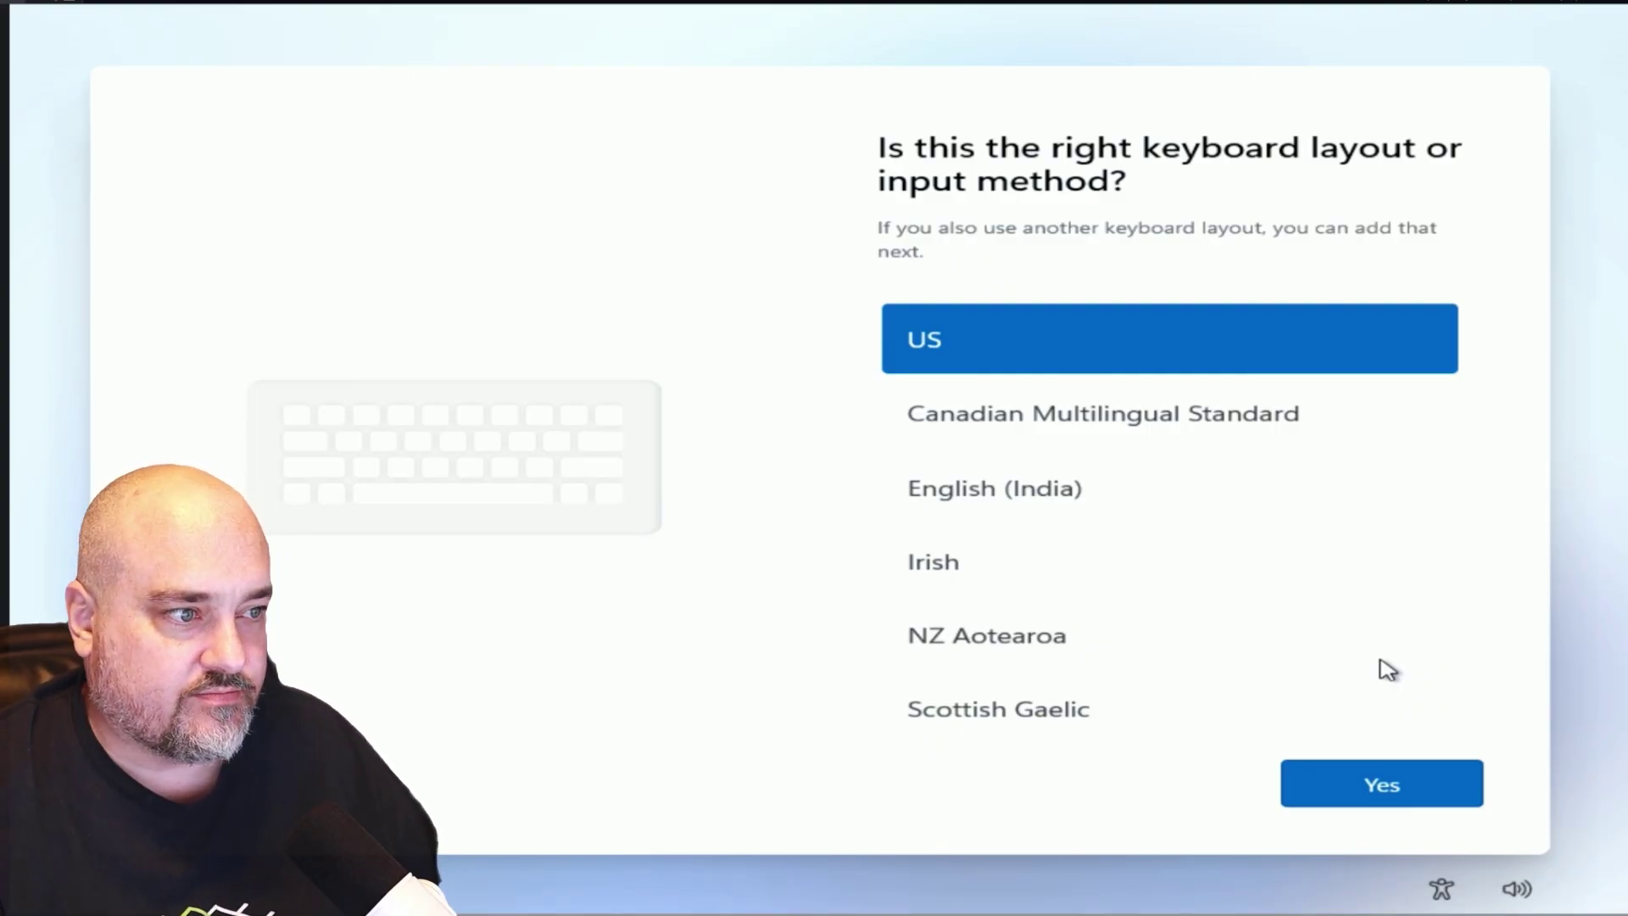
{"action": "left_click", "coordinate": [1372, 771]}
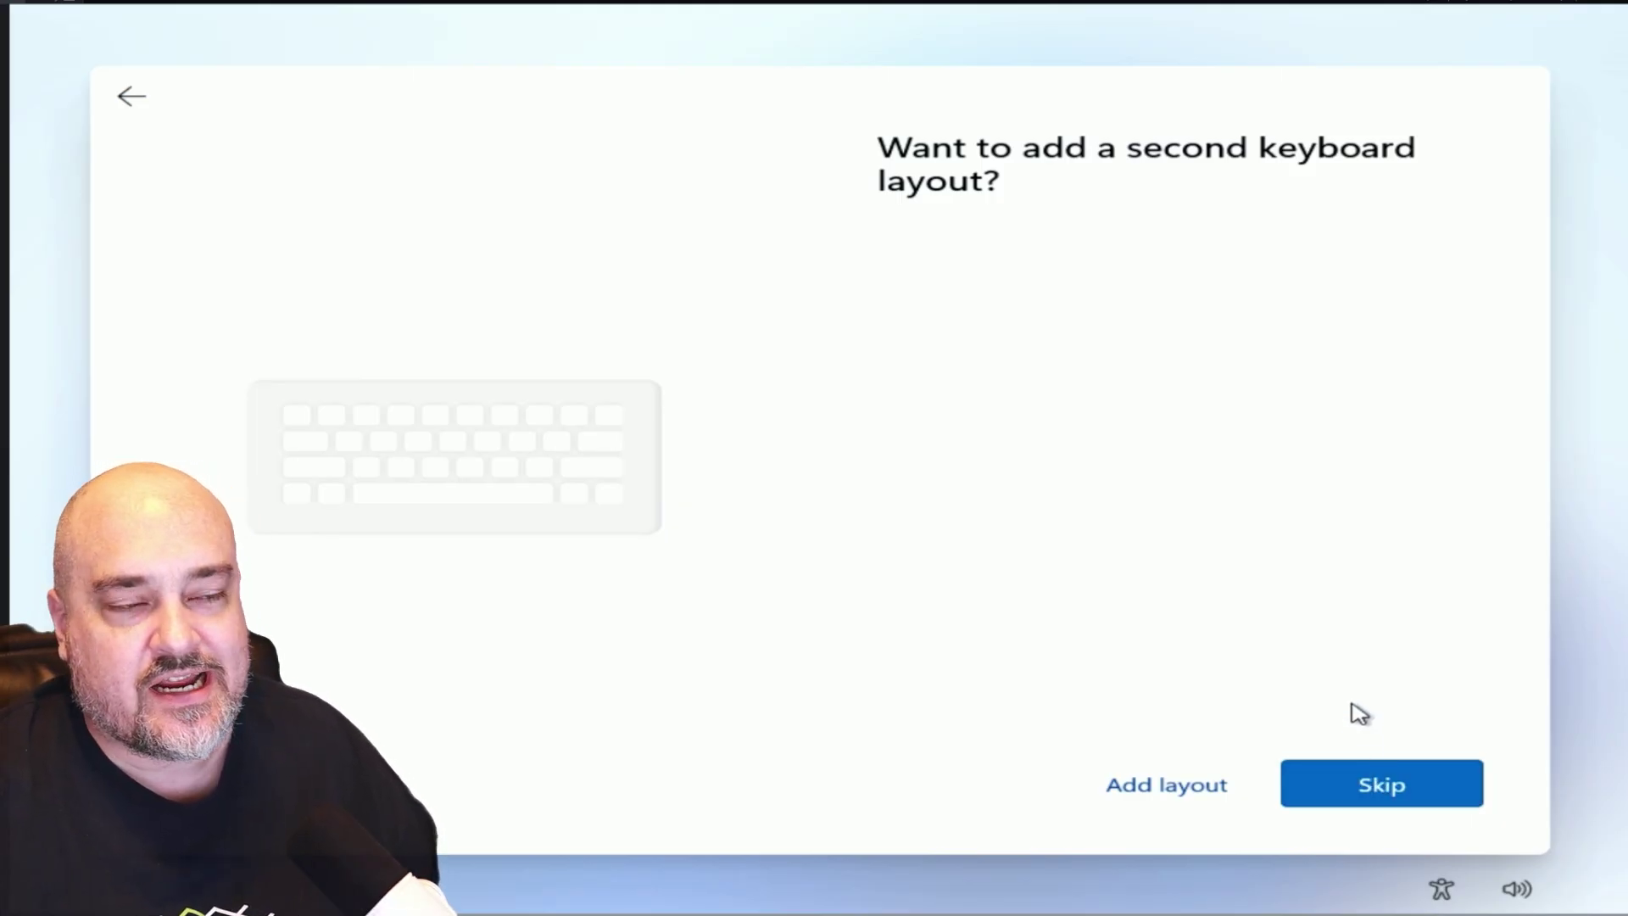
{"action": "left_click", "coordinate": [1365, 789]}
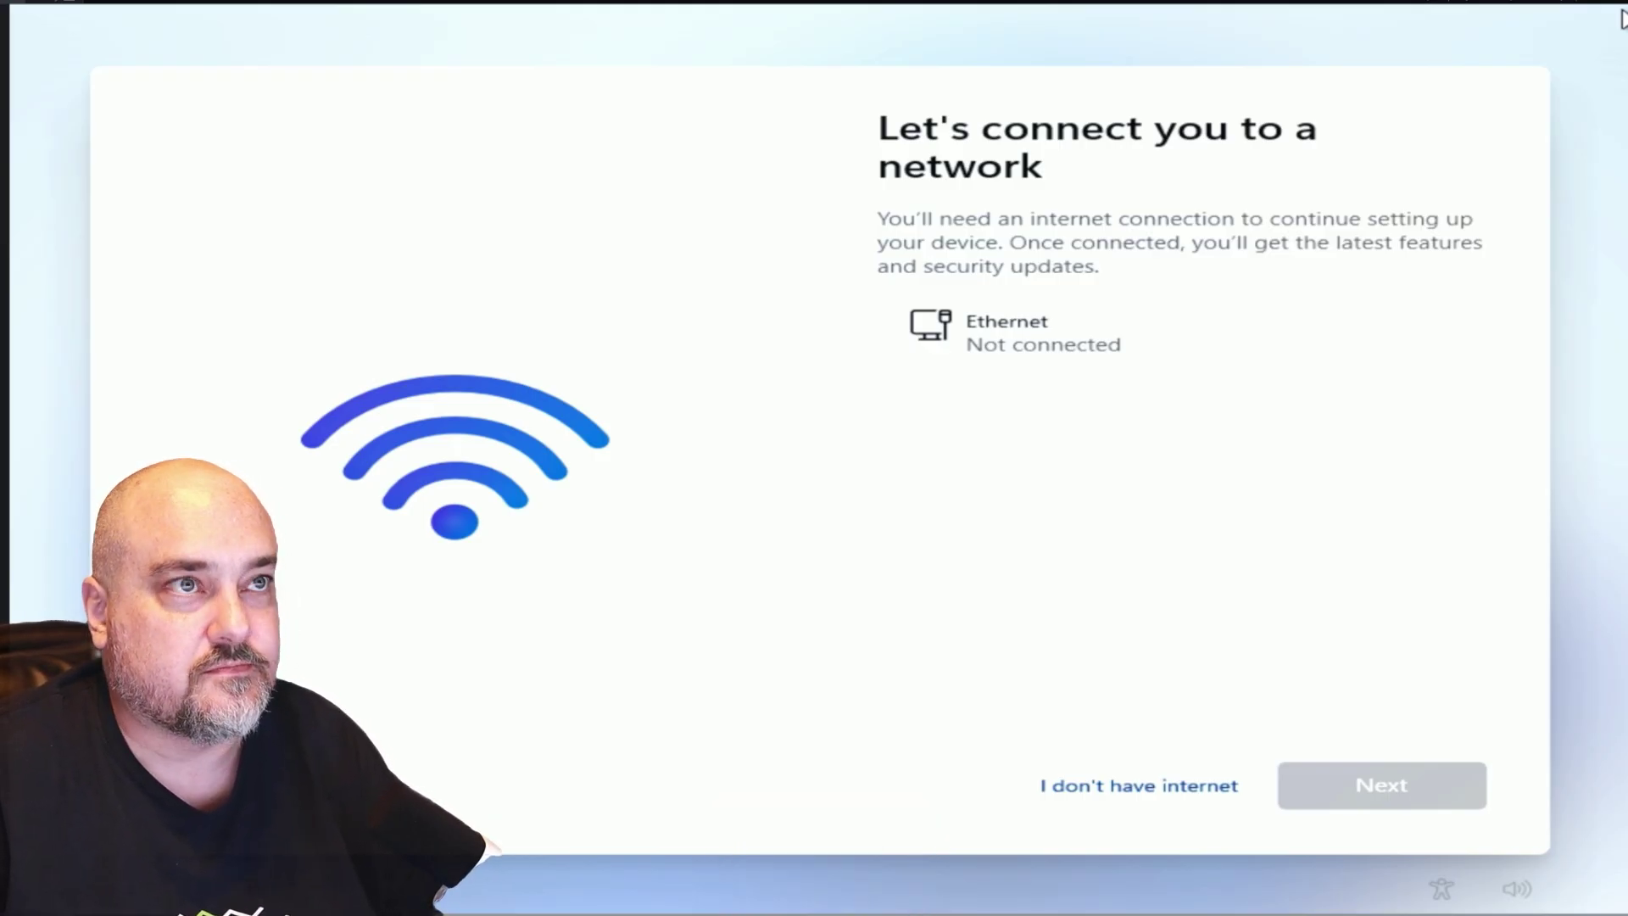
Bring up Command Prompt over setup with Shift+F10, ready for the oobe\BypassNRO command.
{"action": "key", "text": "shift+F10"}
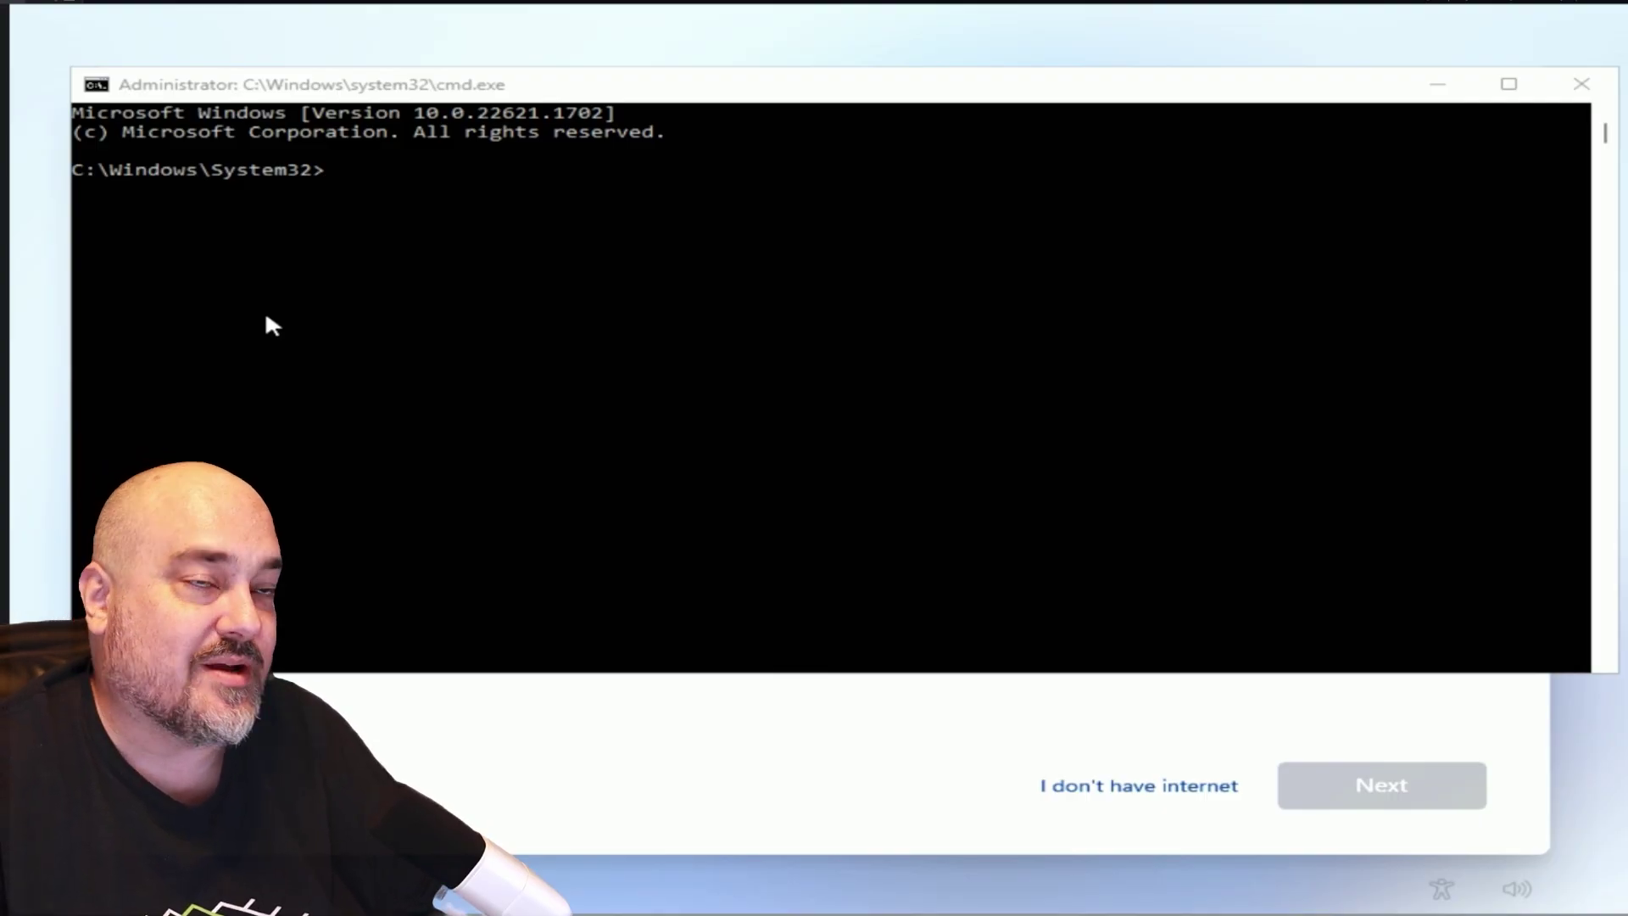
{"action": "left_click", "coordinate": [833, 230]}
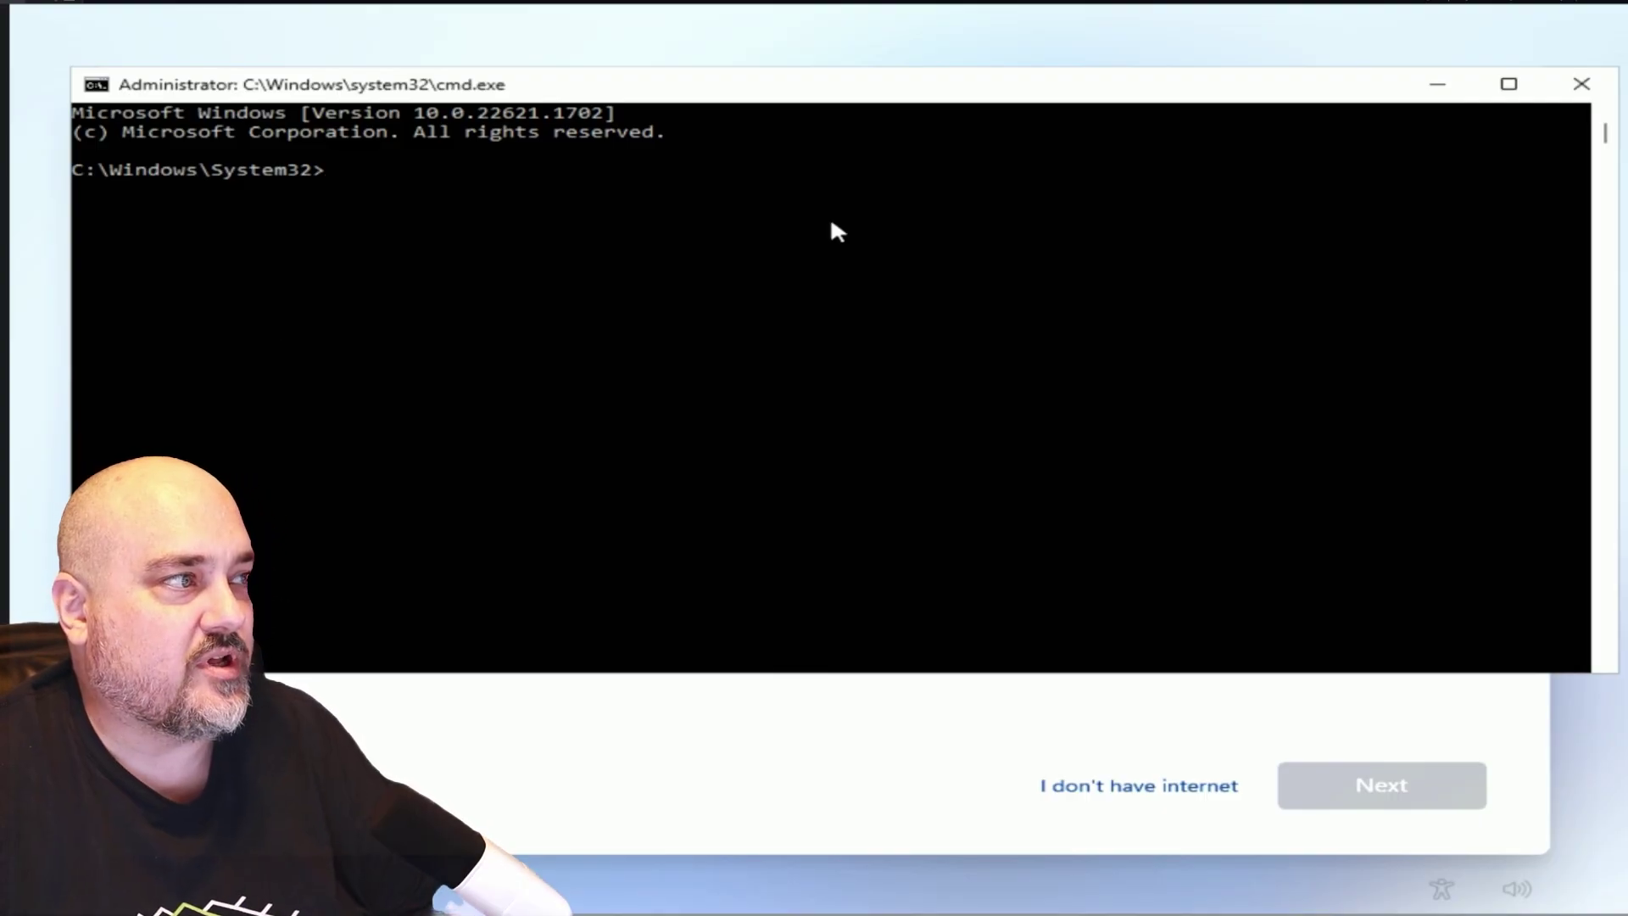
{"action": "type", "text": "oobe\\B"}
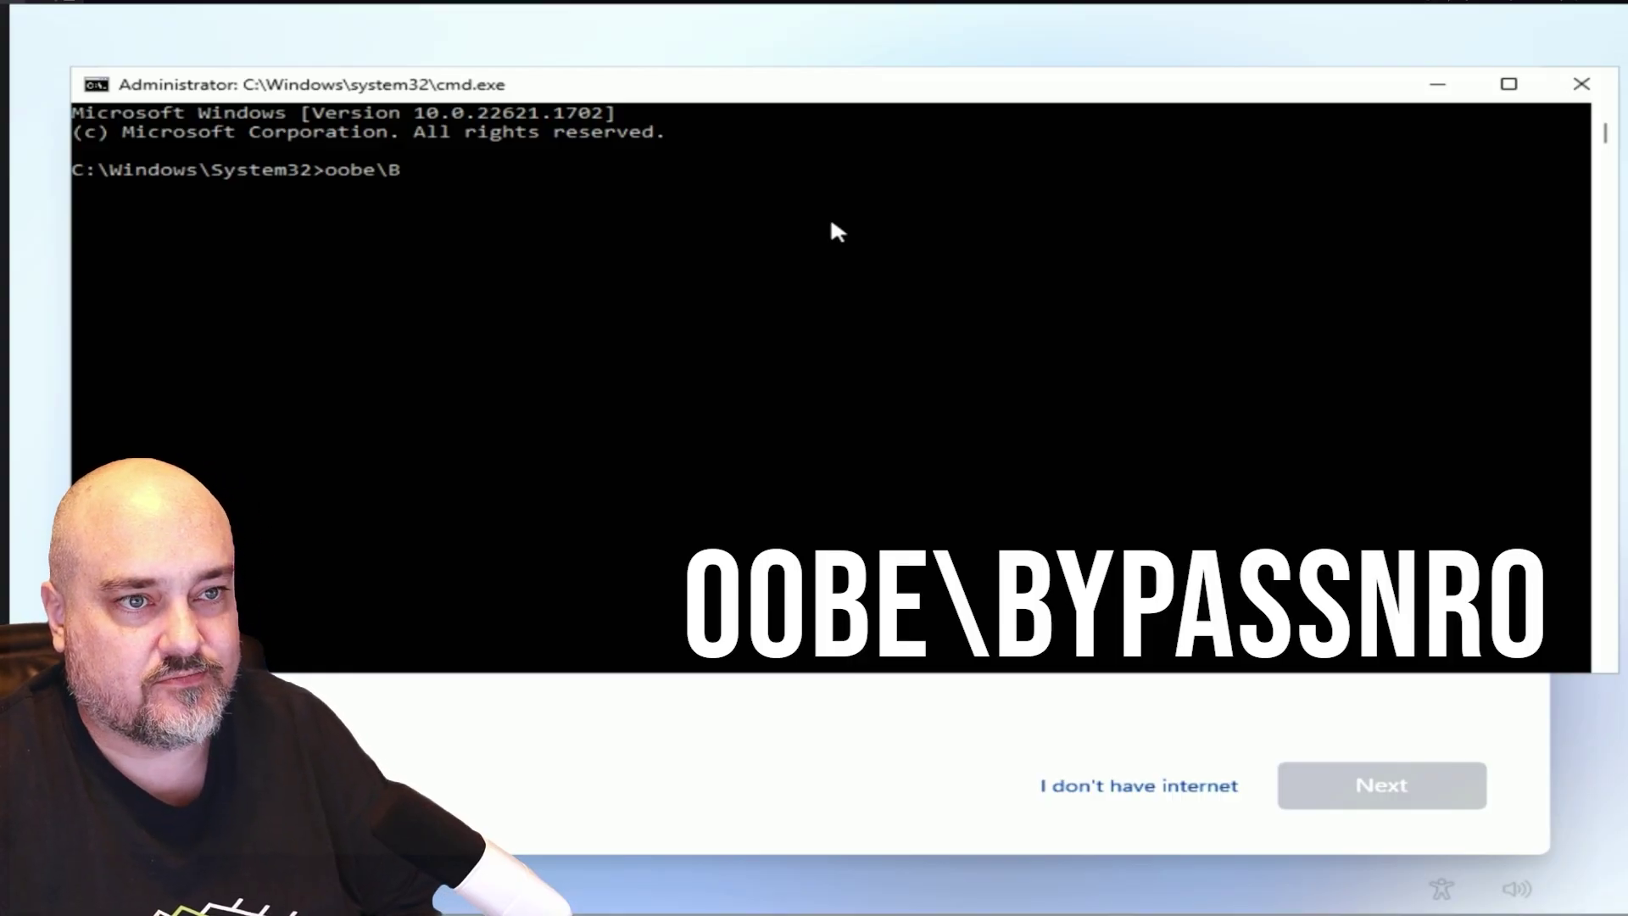
{"action": "type", "text": "ypass"}
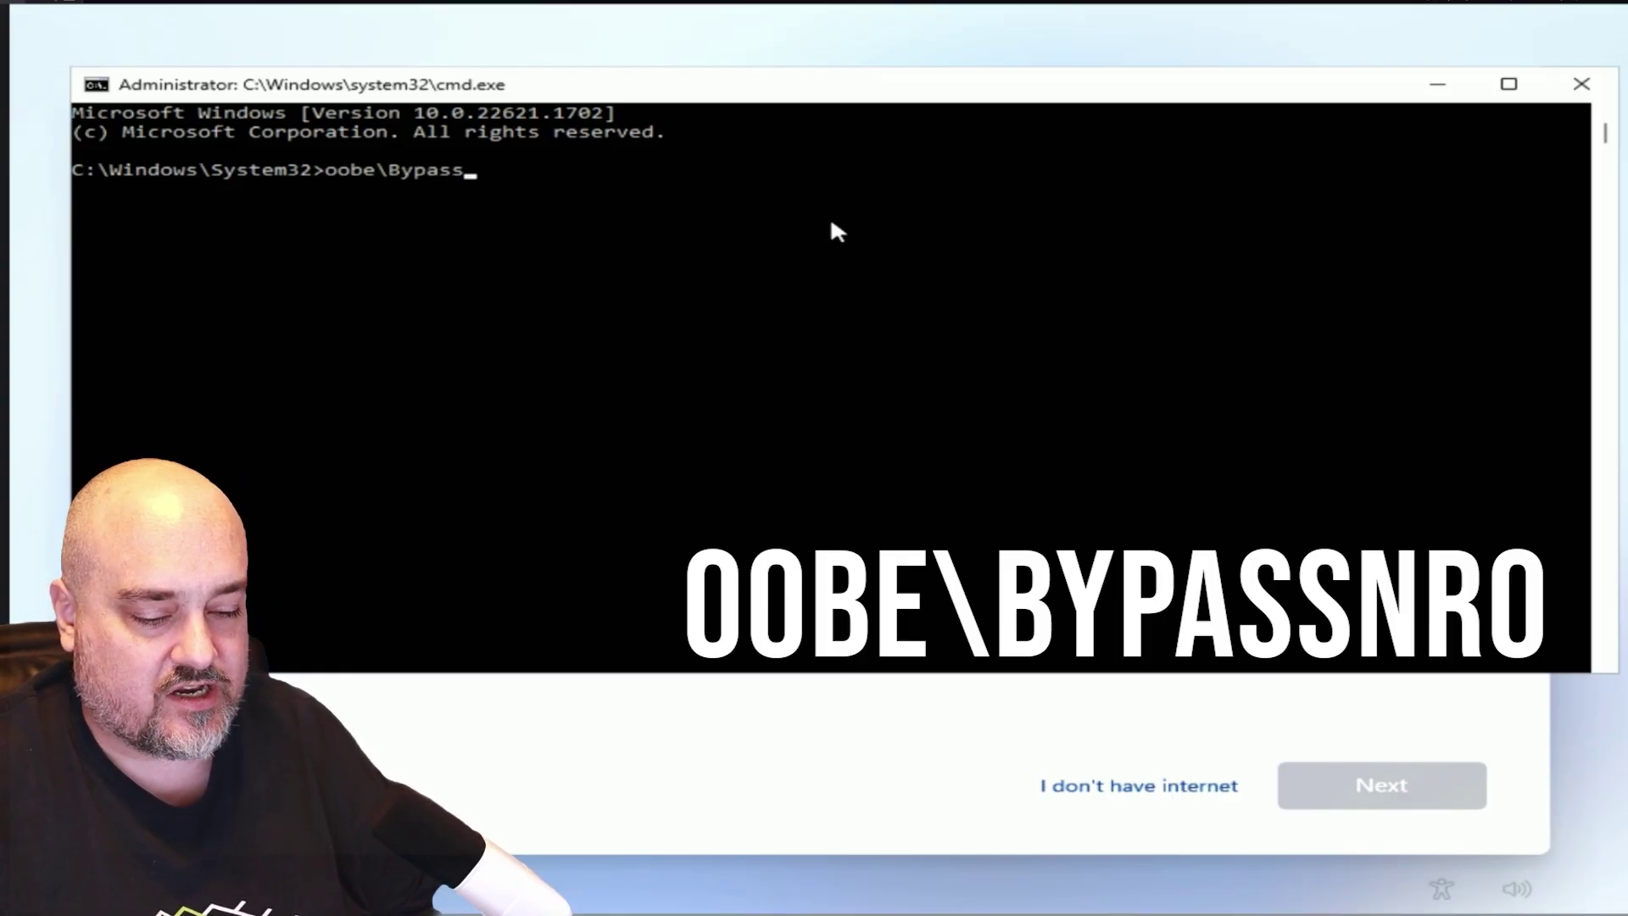
{"action": "type", "text": "NRO"}
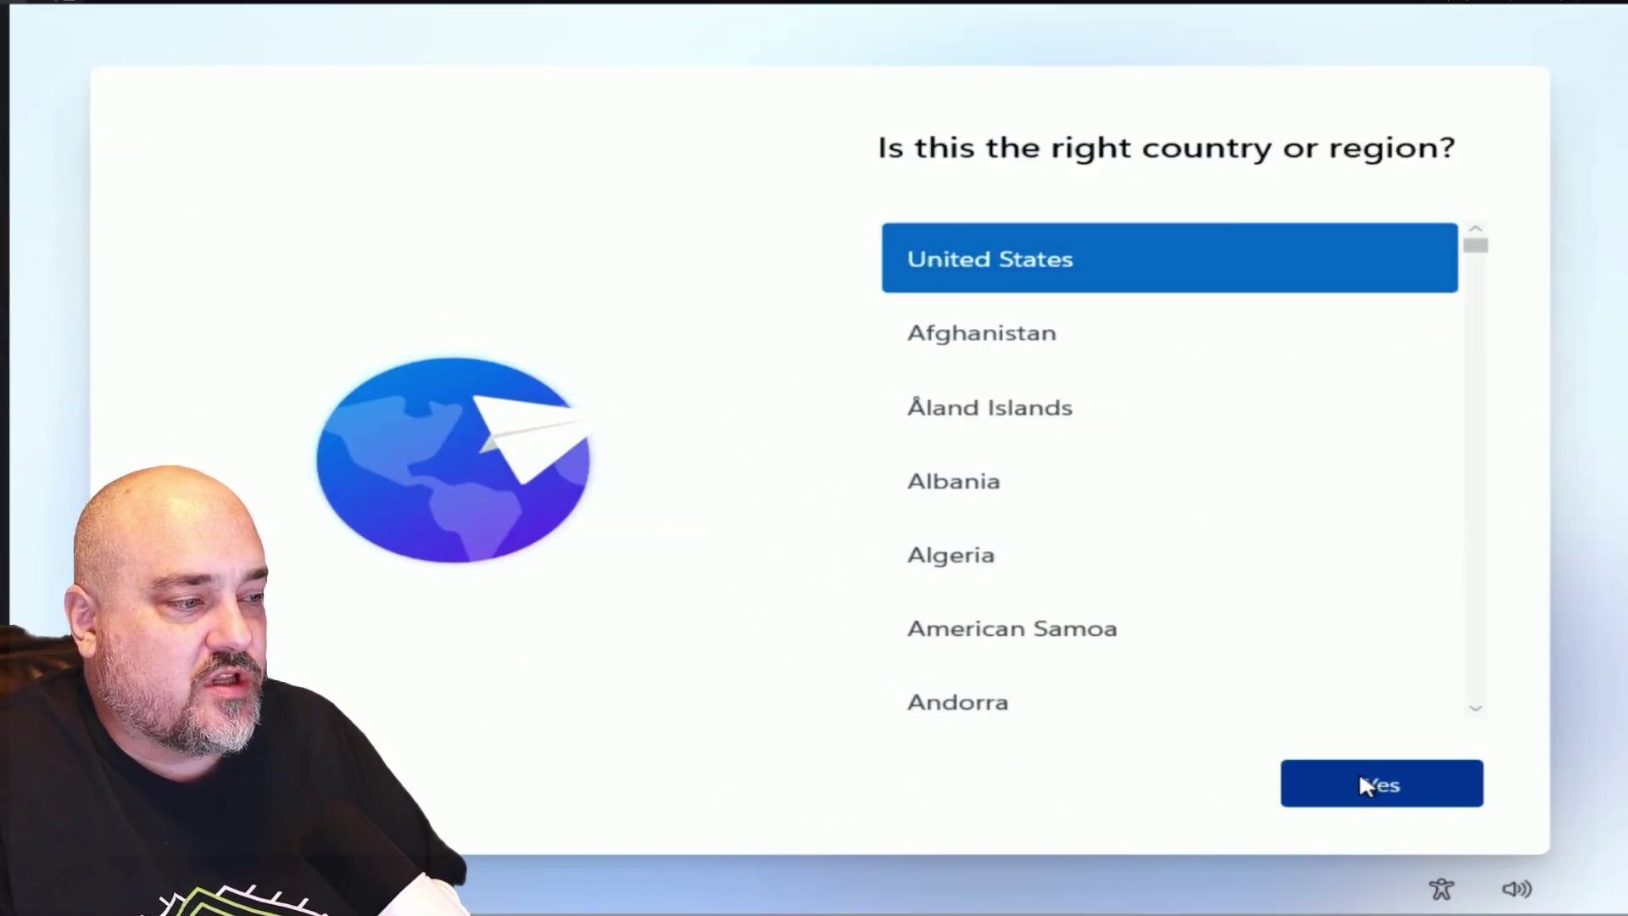
Confirm United States and US keyboard, skip a second layout, and choose 'I don't have internet'.
{"action": "left_click", "coordinate": [1361, 783]}
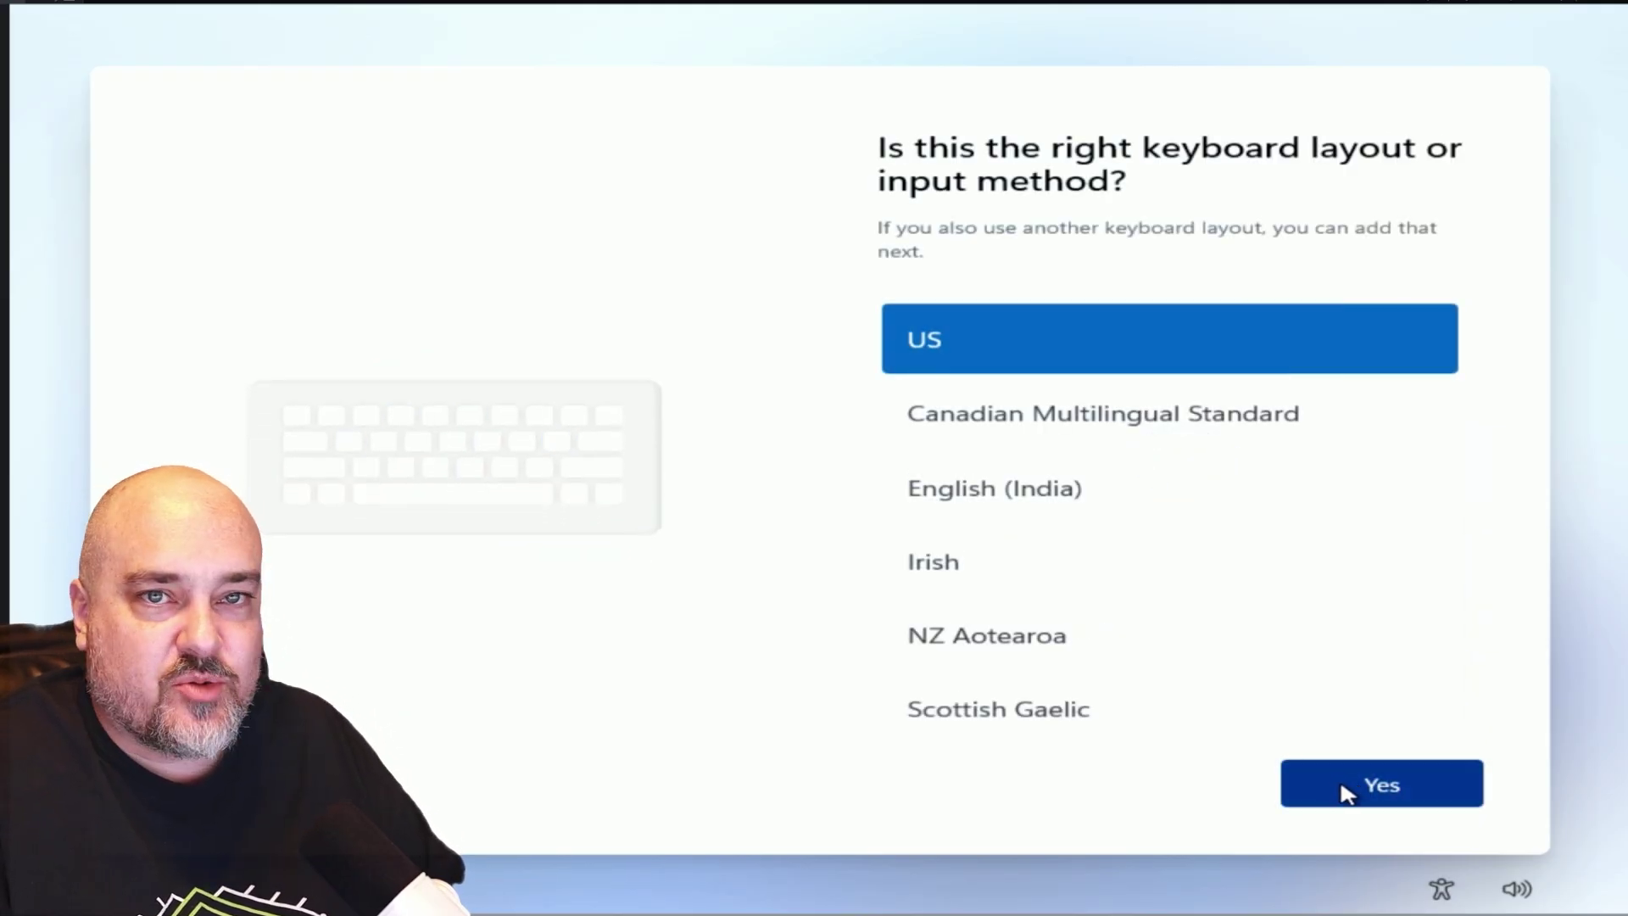
{"action": "left_click", "coordinate": [1348, 794]}
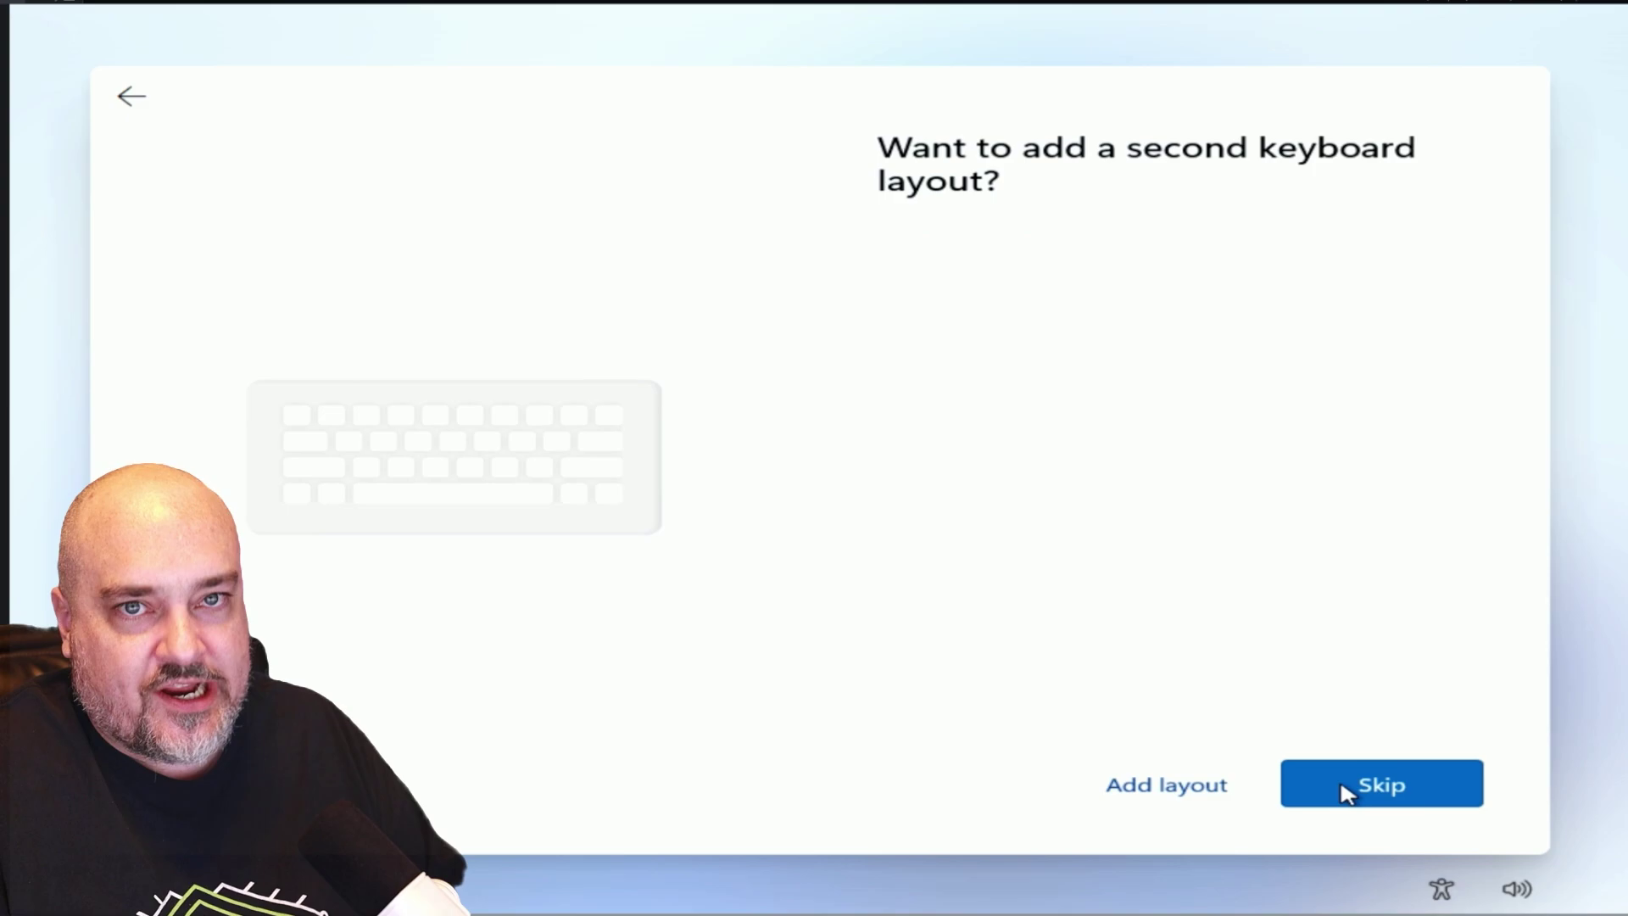
{"action": "left_click", "coordinate": [1348, 794]}
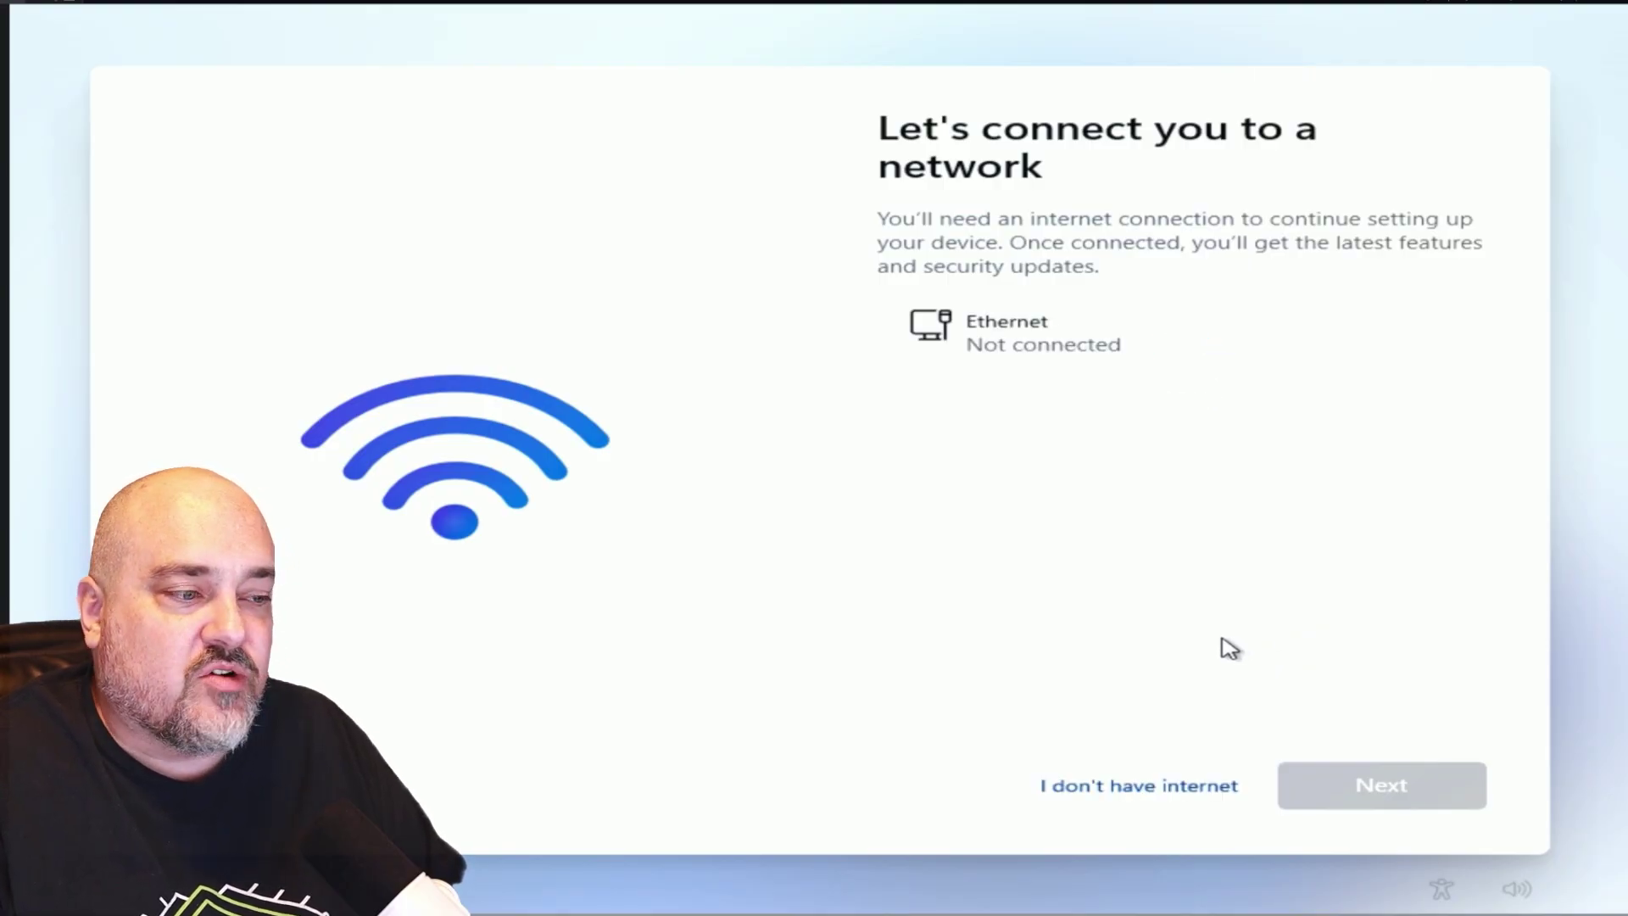
{"action": "left_click", "coordinate": [1131, 798]}
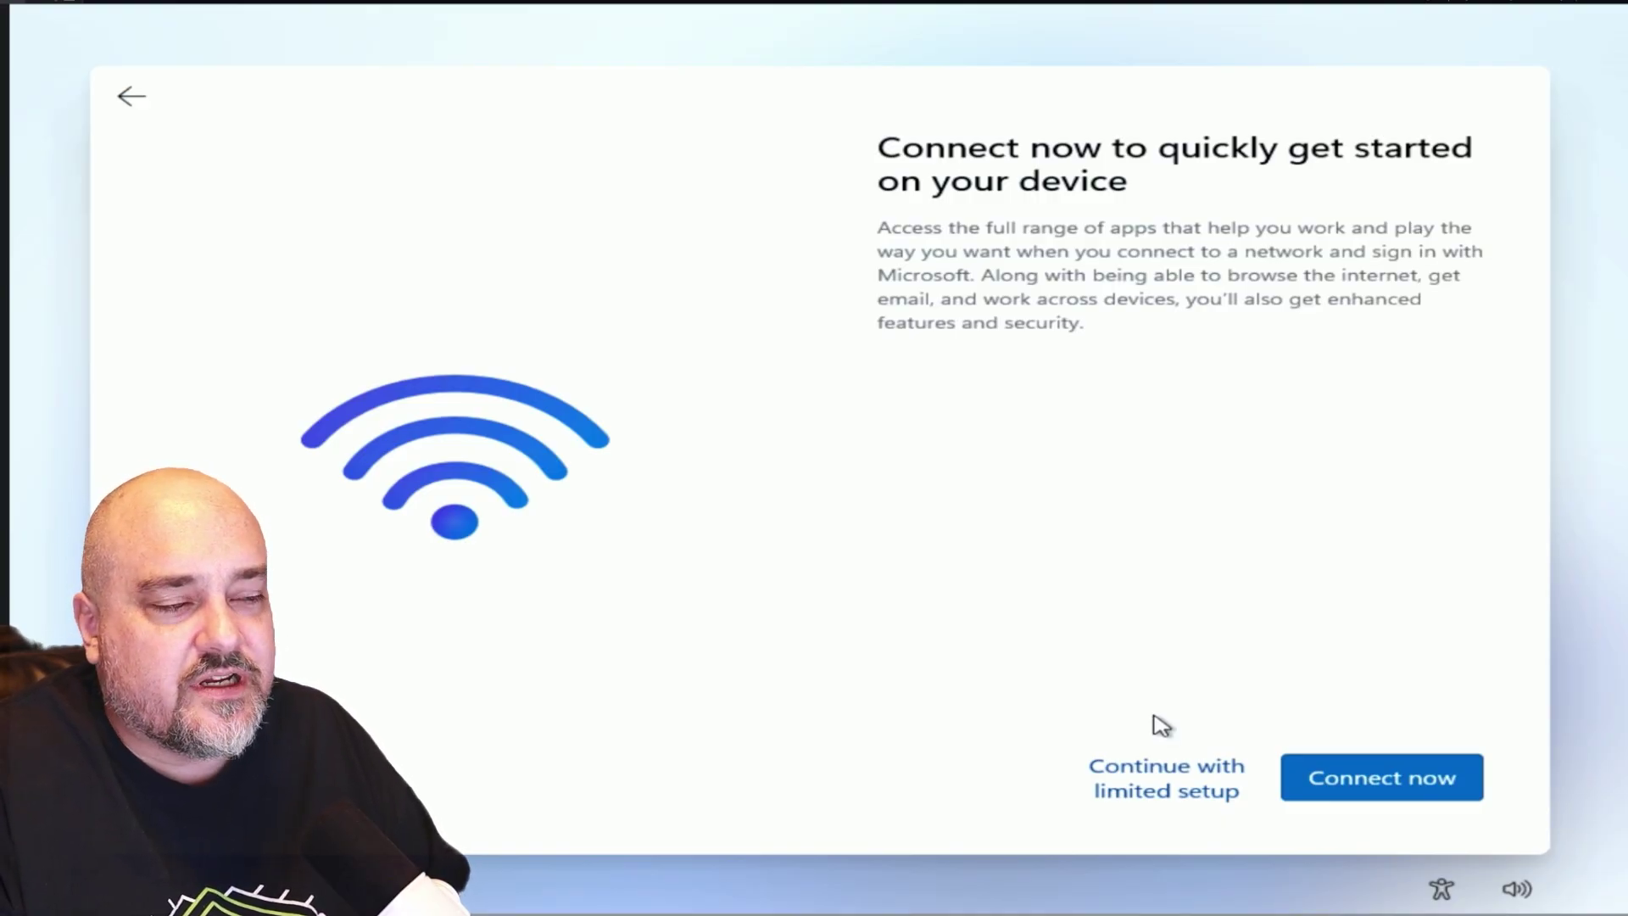
Continue with limited setup and create the local account HAVOK with no password.
{"action": "left_click", "coordinate": [1162, 773]}
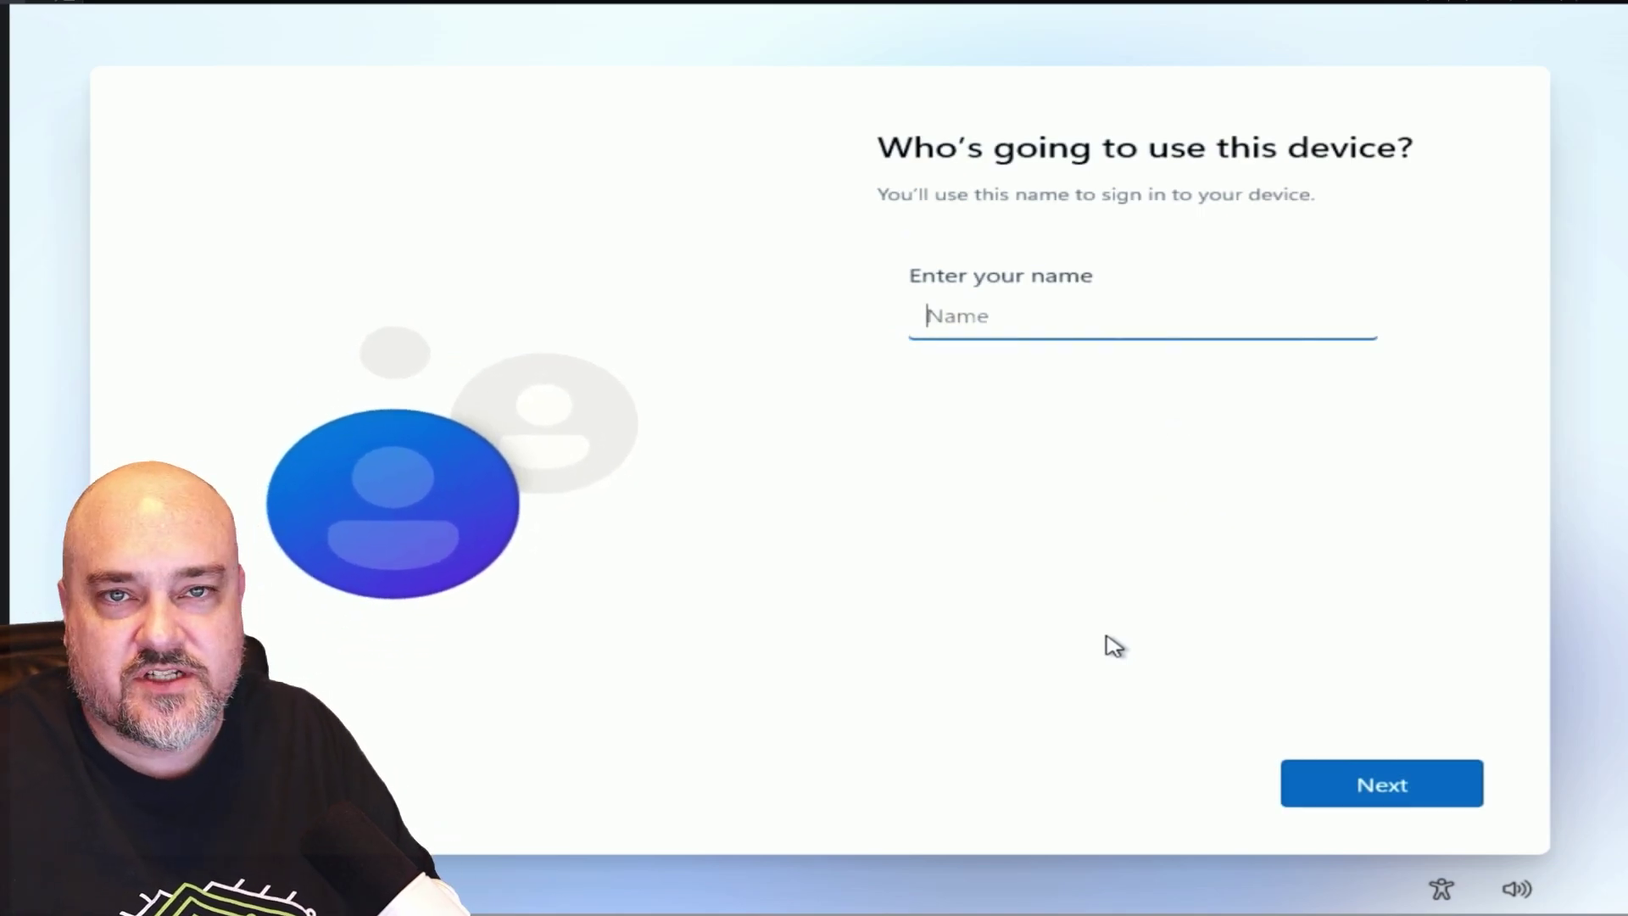
{"action": "type", "text": "HAVOK"}
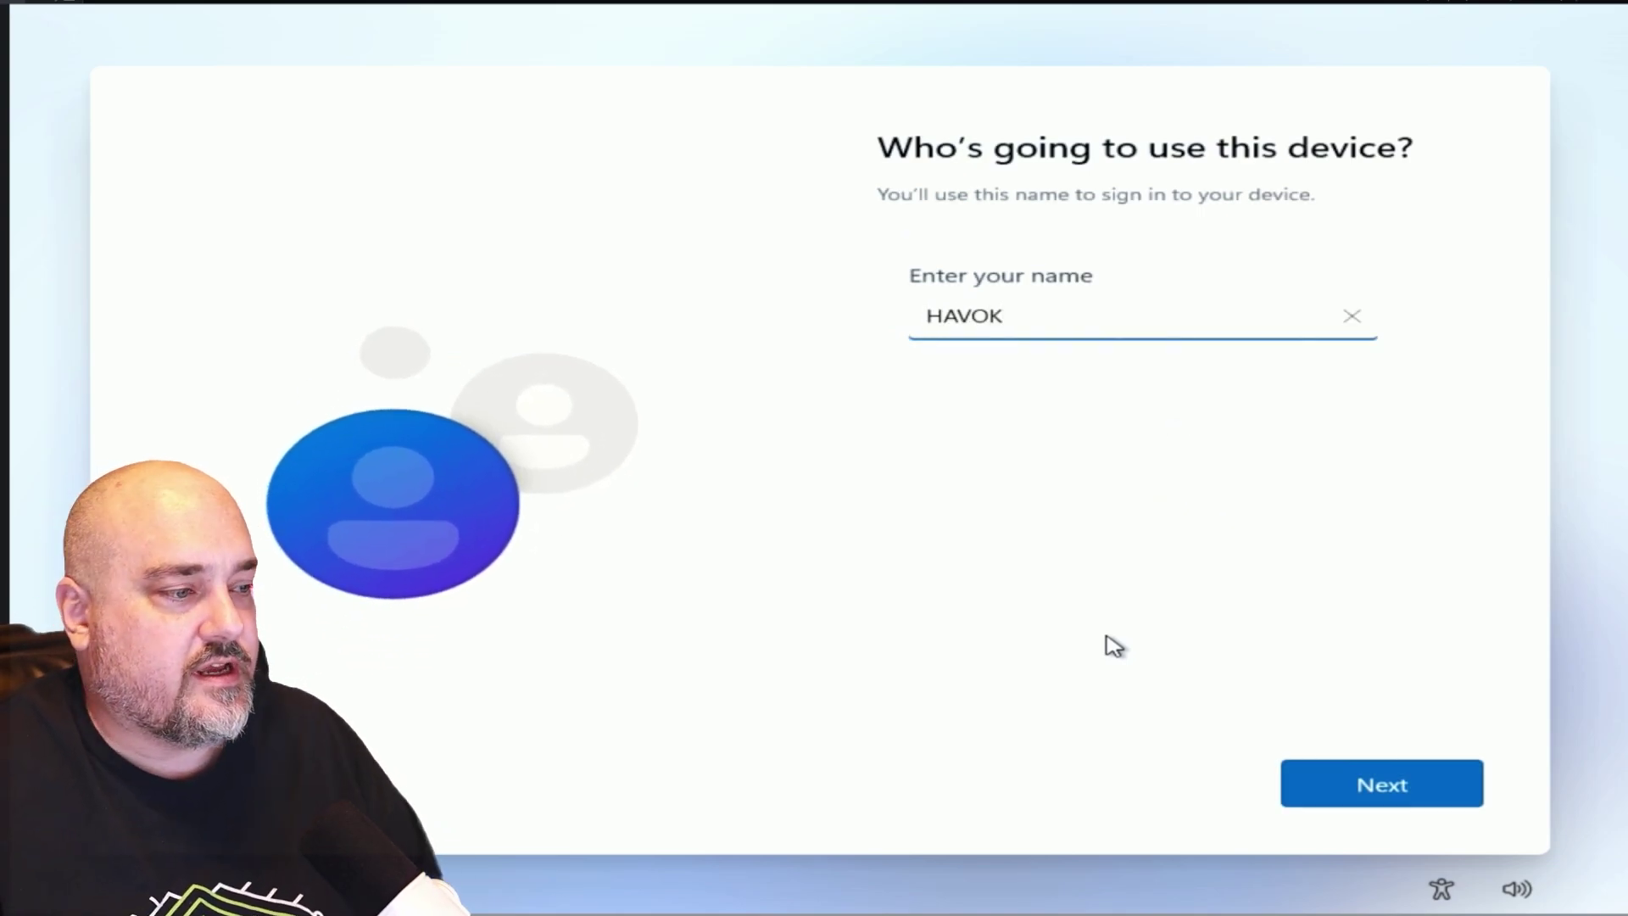
{"action": "left_click", "coordinate": [1327, 771]}
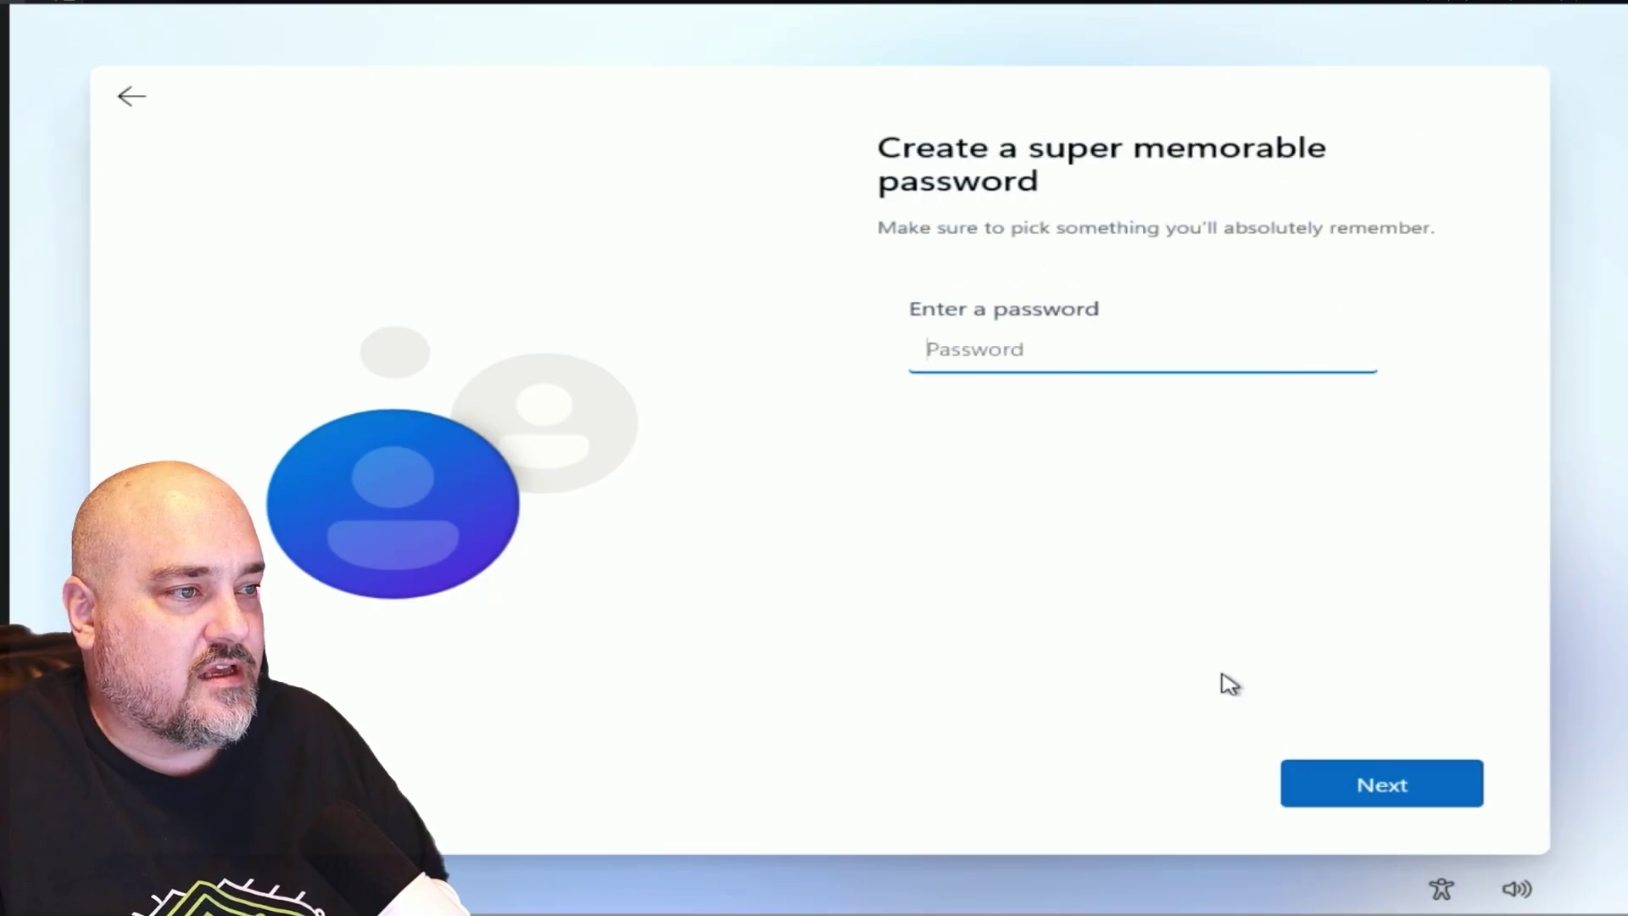
{"action": "left_click", "coordinate": [1348, 790]}
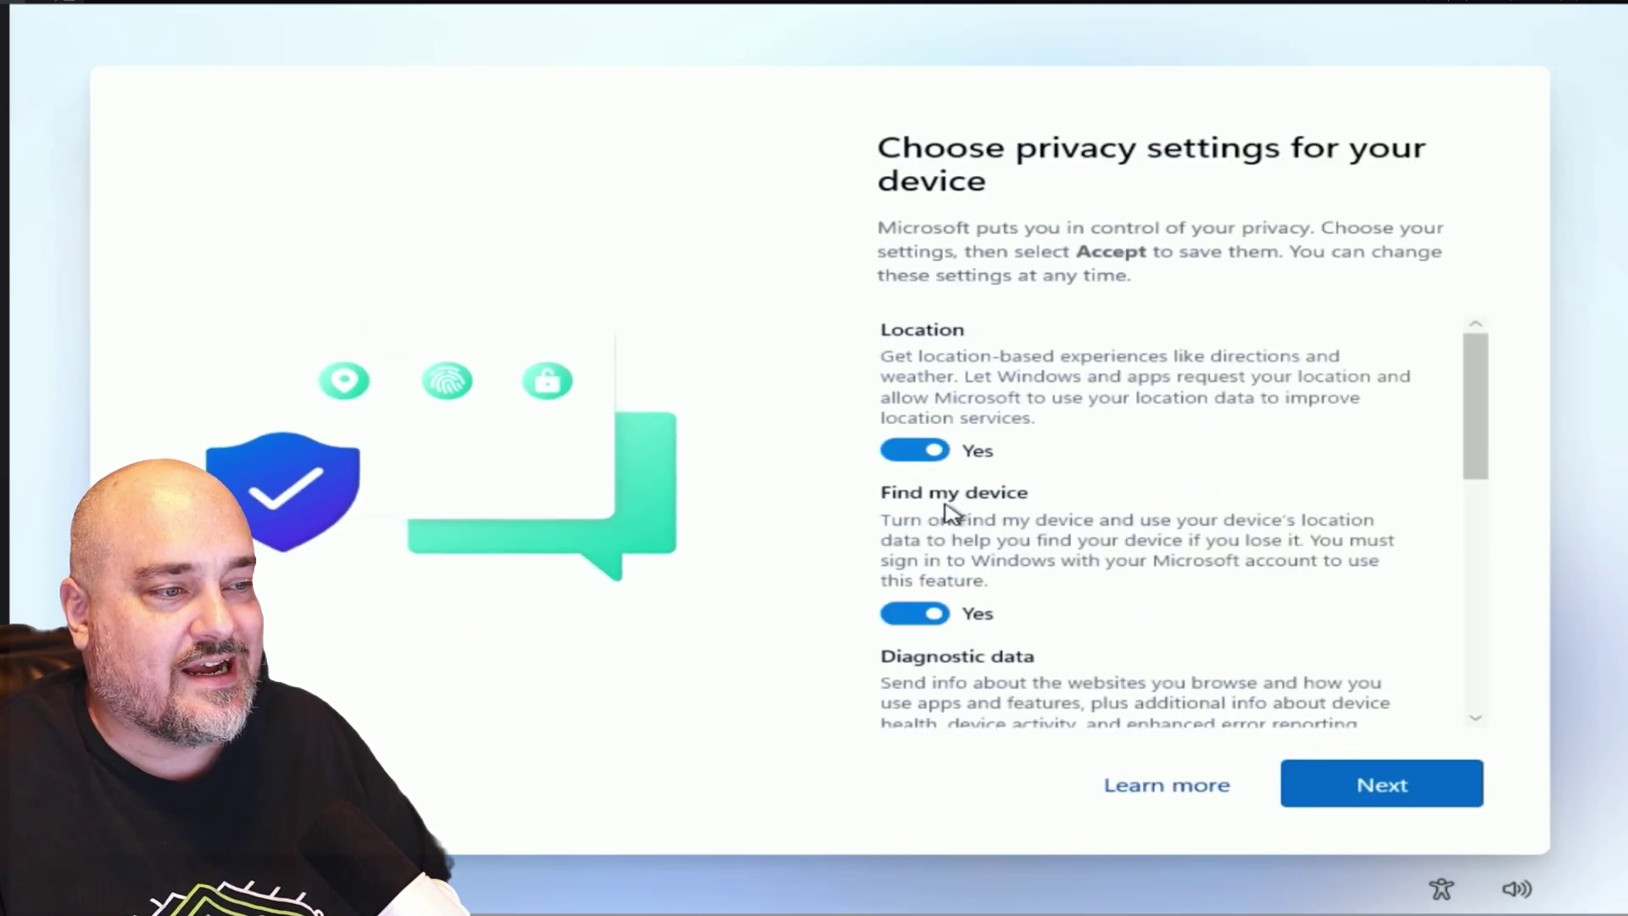
Turn off location, find my device, optional diagnostics, inking, tailored experiences and advertising ID.
{"action": "left_click", "coordinate": [926, 453]}
{"action": "left_click", "coordinate": [924, 594]}
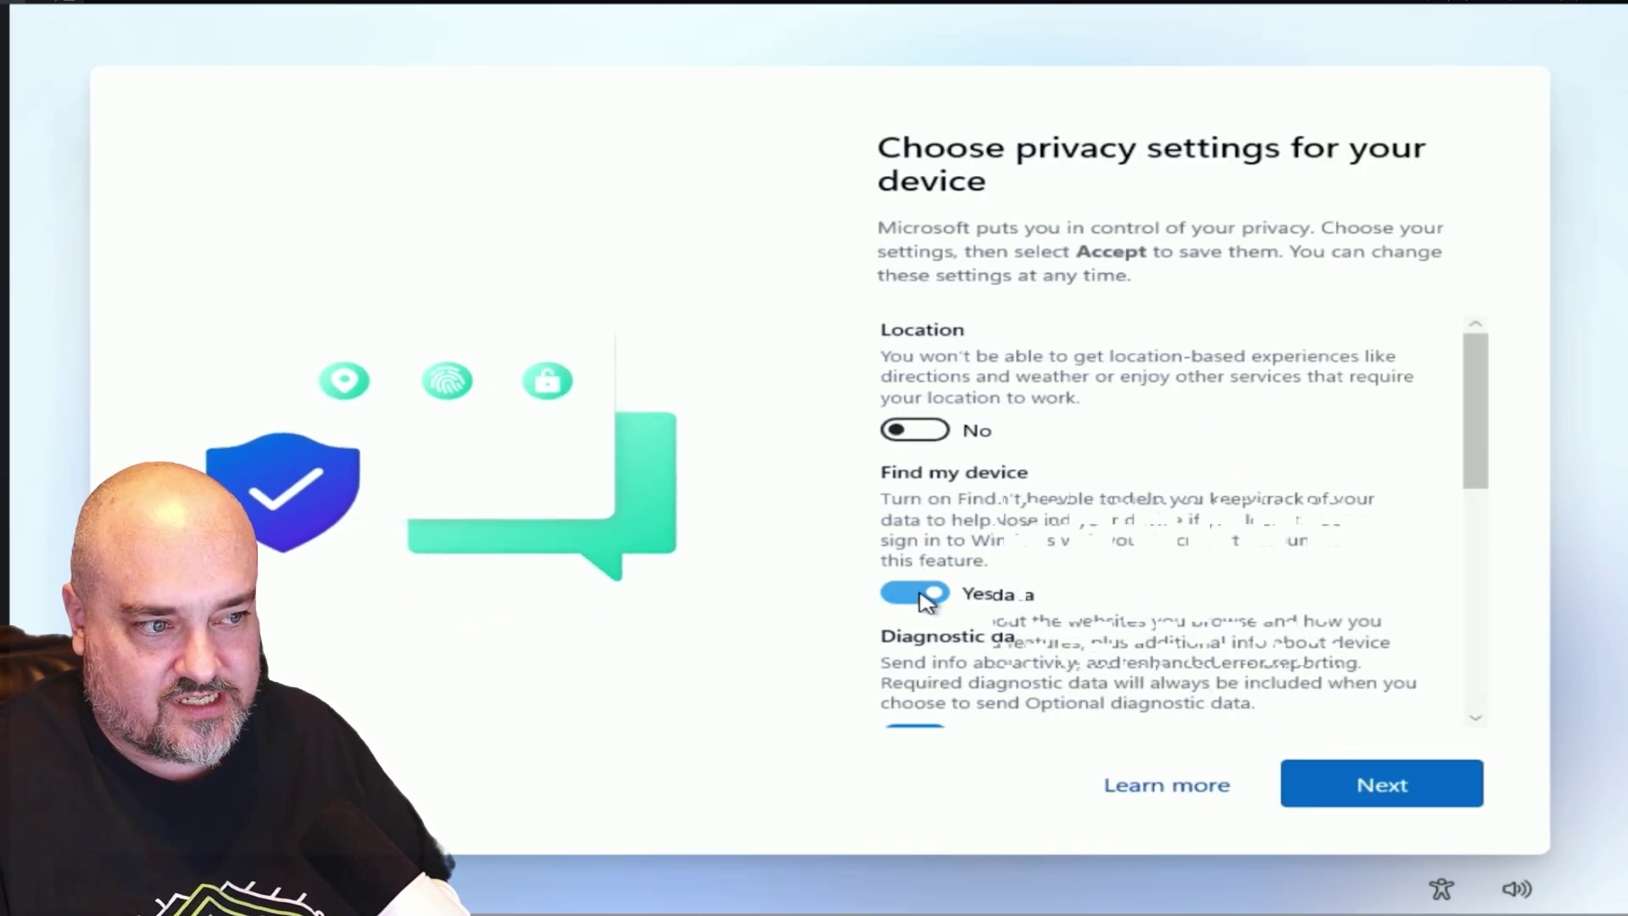
{"action": "scroll", "coordinate": [925, 611], "scroll_direction": "down", "scroll_amount": 1}
{"action": "left_click", "coordinate": [928, 673]}
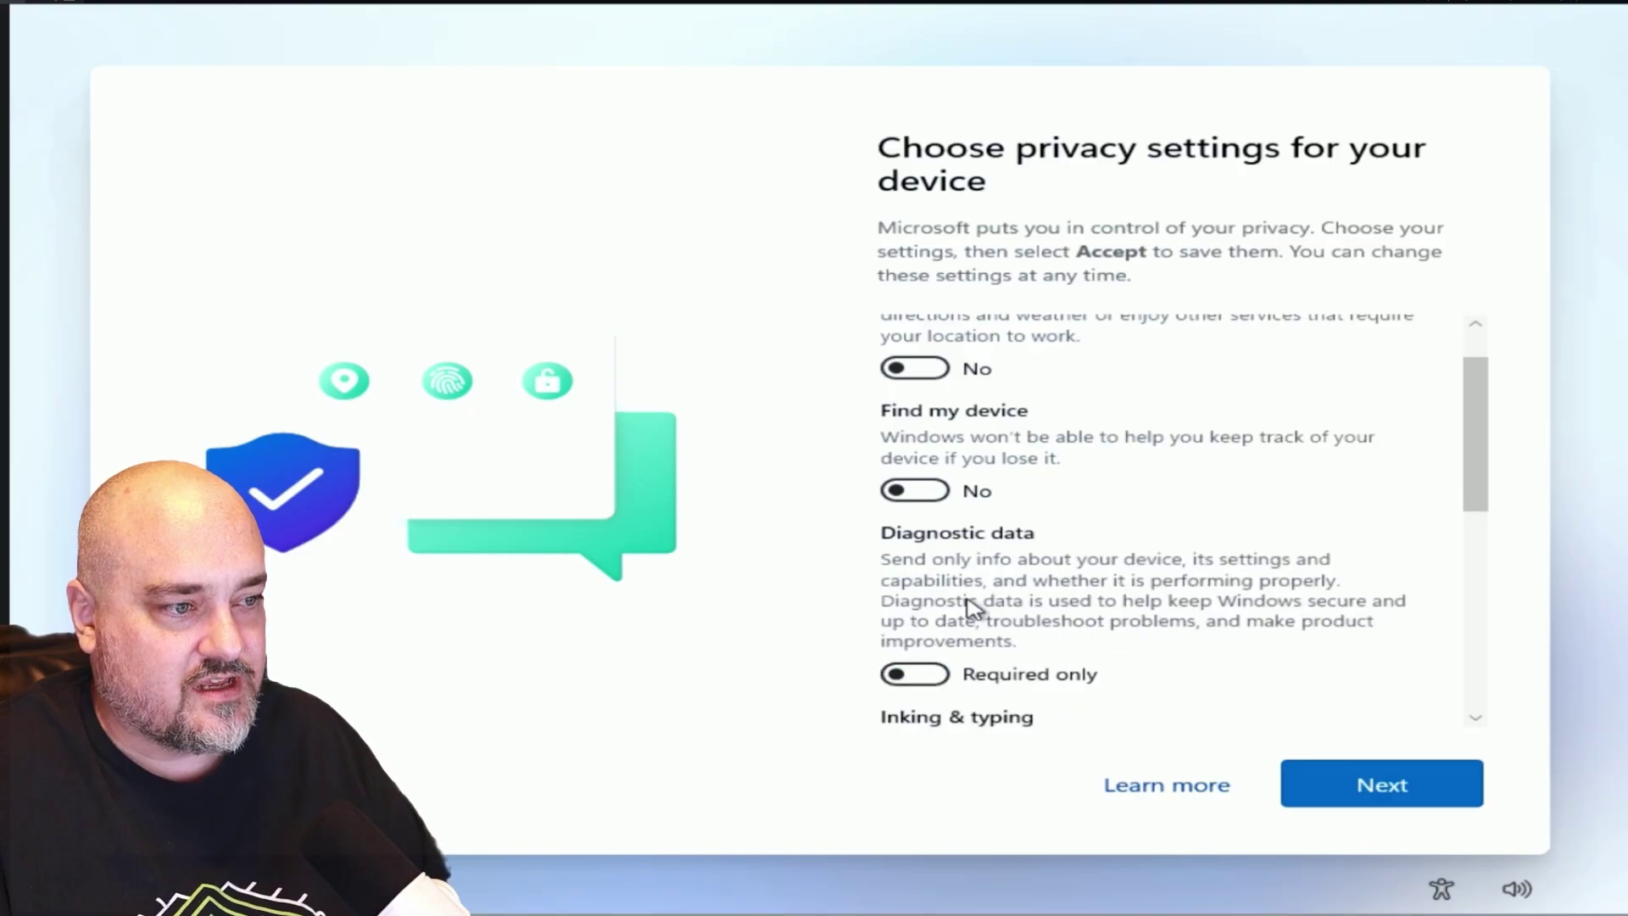
{"action": "scroll", "coordinate": [974, 598], "scroll_direction": "down", "scroll_amount": 1}
{"action": "scroll", "coordinate": [980, 580], "scroll_direction": "down", "scroll_amount": 1}
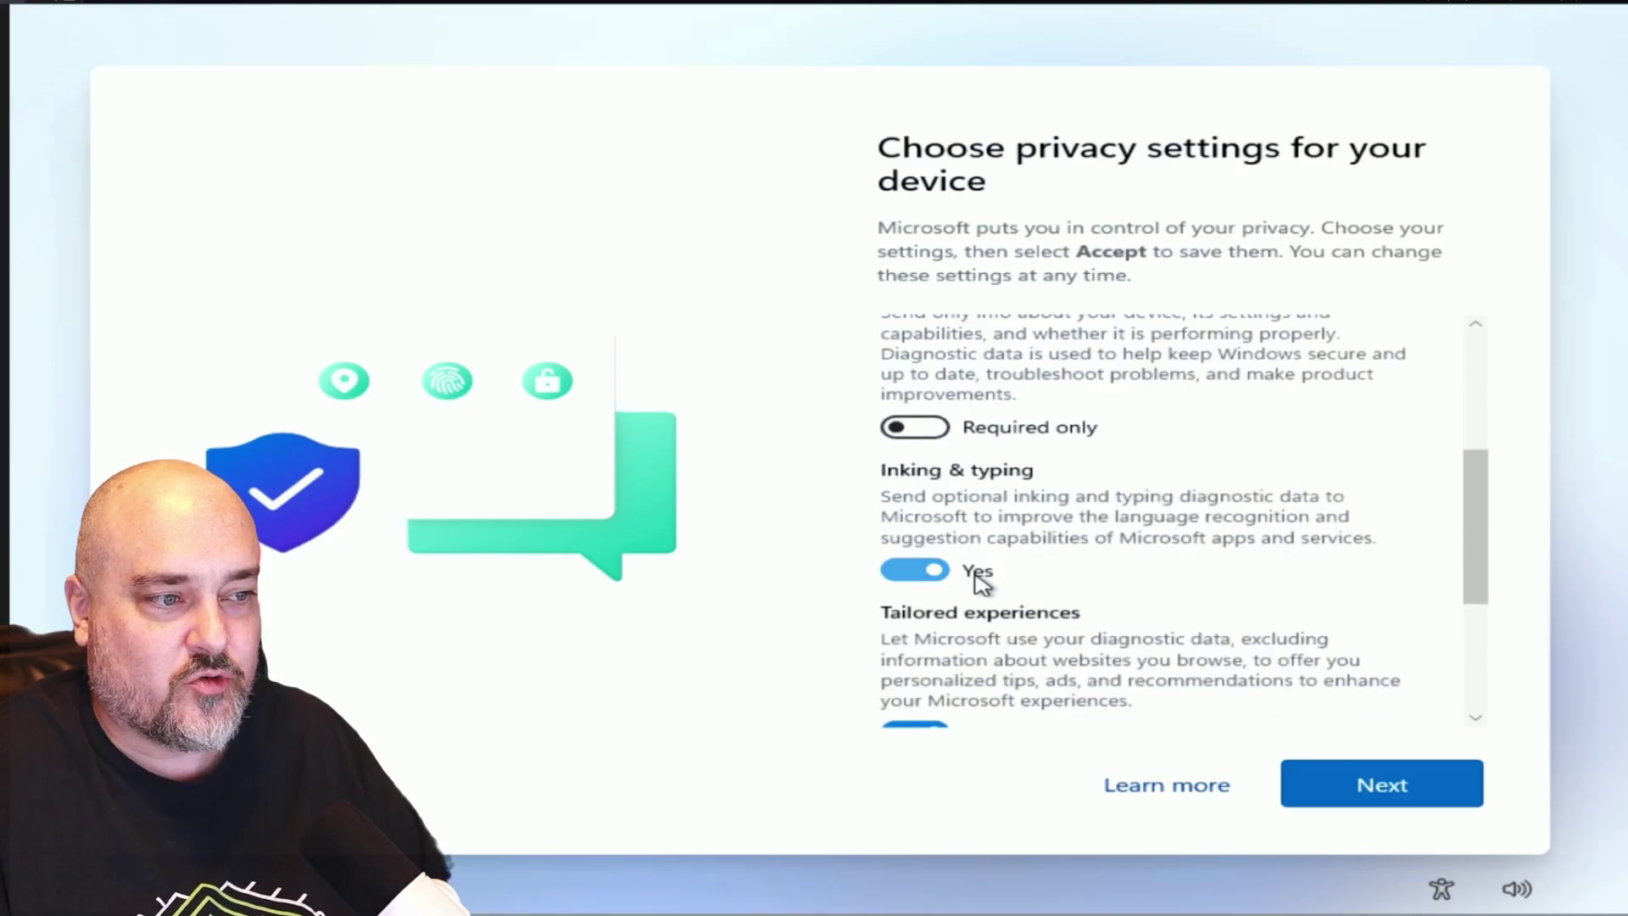
{"action": "left_click", "coordinate": [911, 572]}
{"action": "scroll", "coordinate": [916, 572], "scroll_direction": "down", "scroll_amount": 1}
{"action": "left_click", "coordinate": [928, 547]}
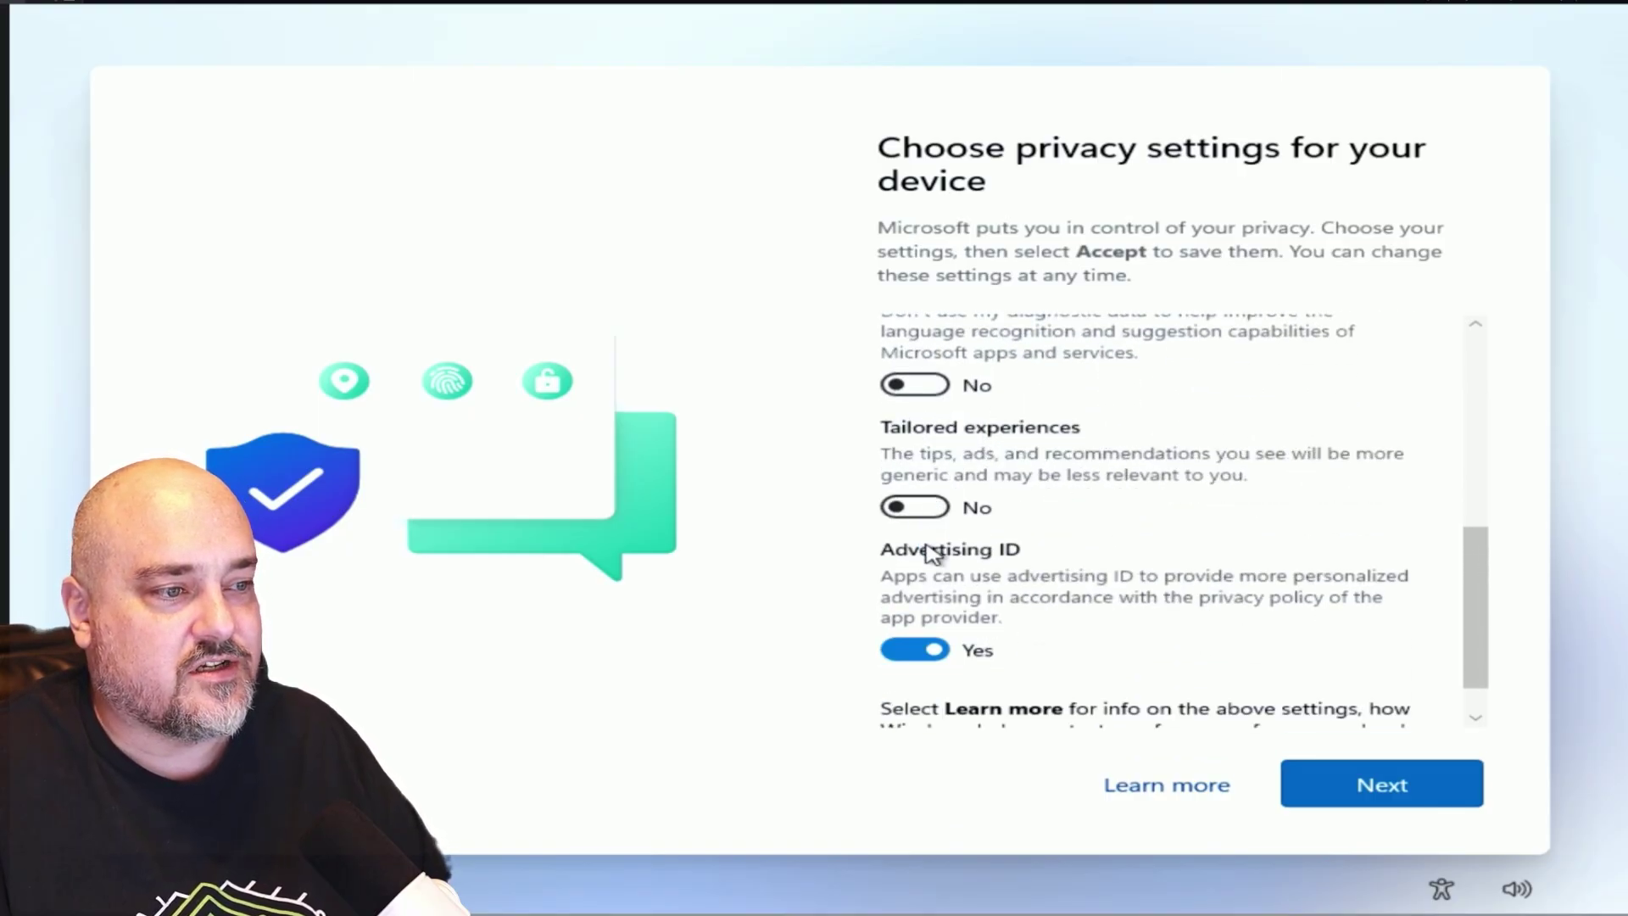
{"action": "left_click", "coordinate": [935, 648]}
{"action": "scroll", "coordinate": [1017, 564], "scroll_direction": "down", "scroll_amount": 1}
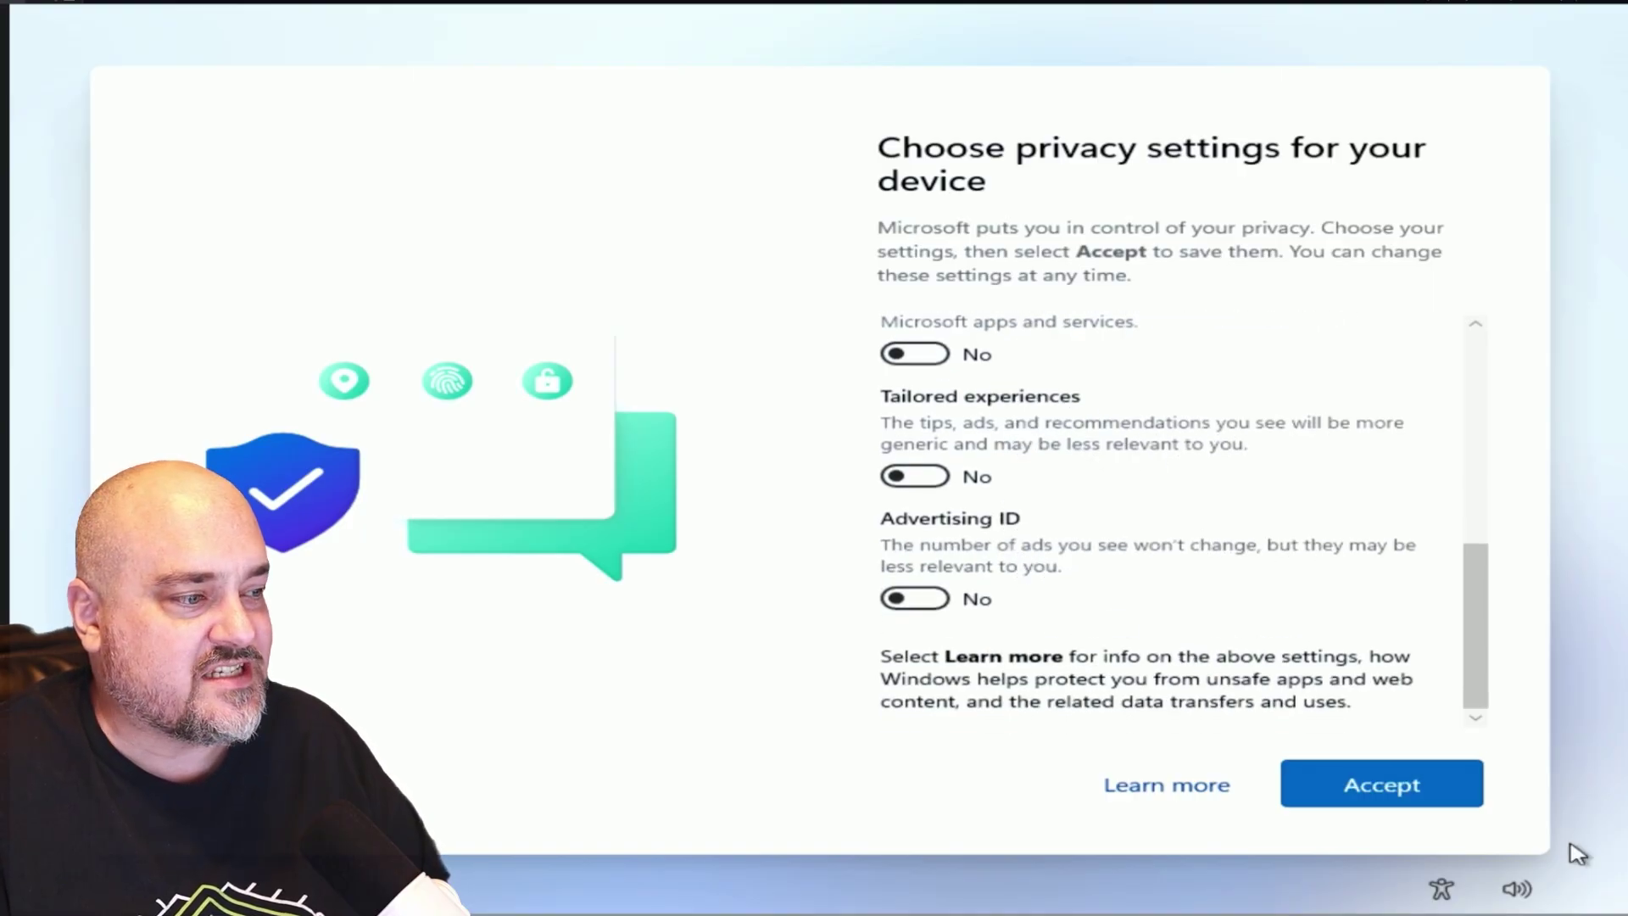
Accept the privacy settings and let setup continue toward the desktop.
{"action": "left_click", "coordinate": [1442, 796]}
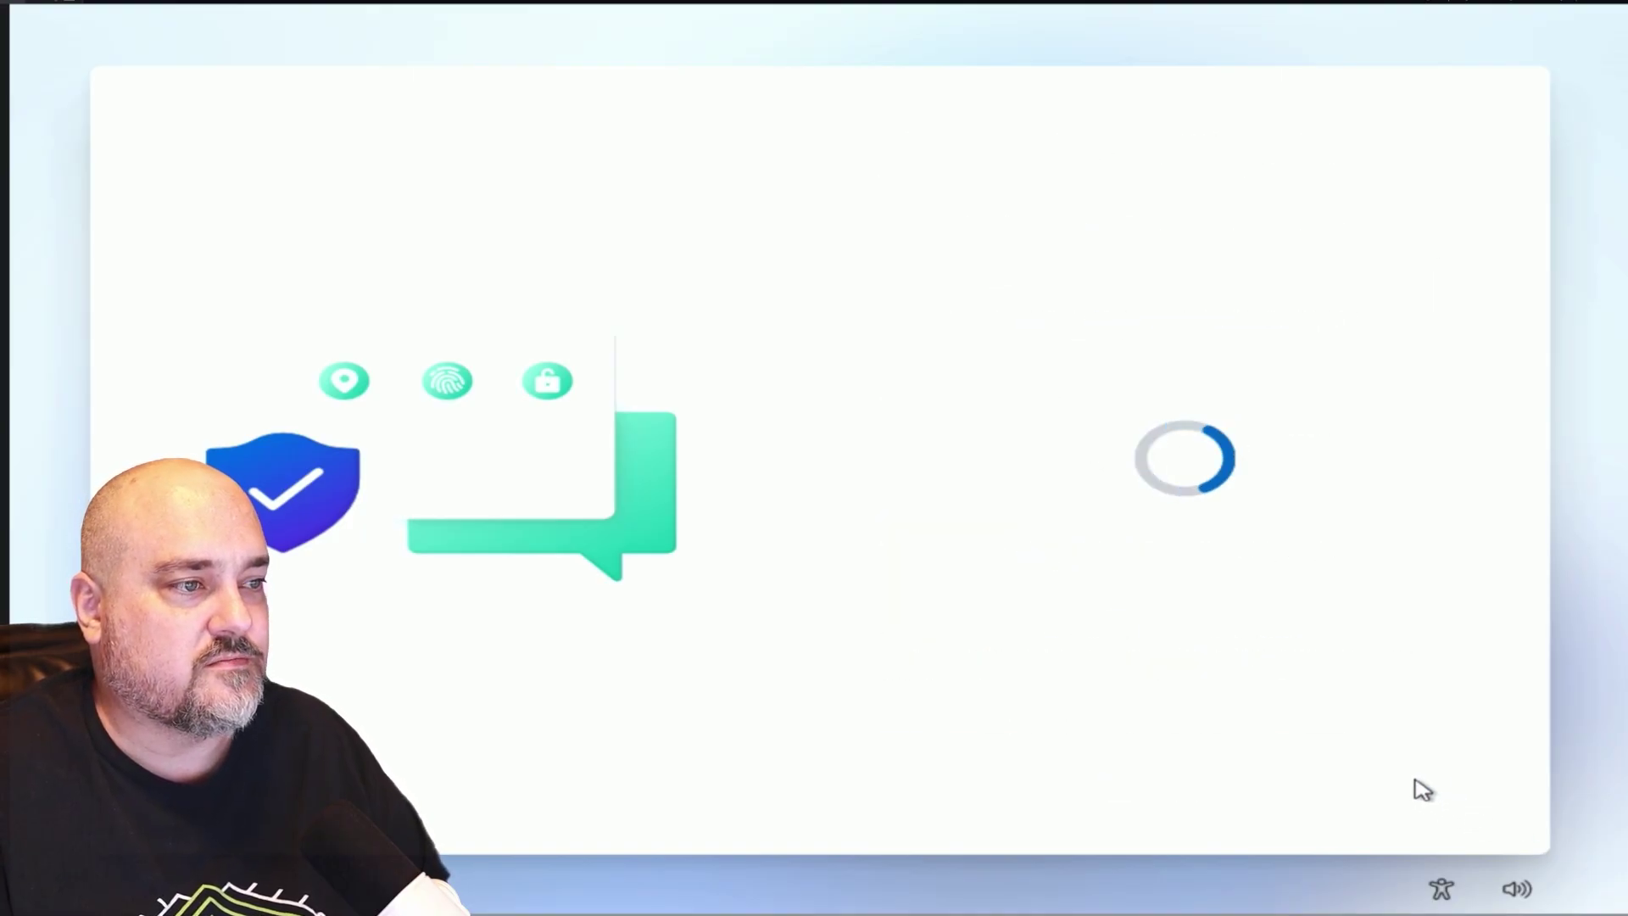